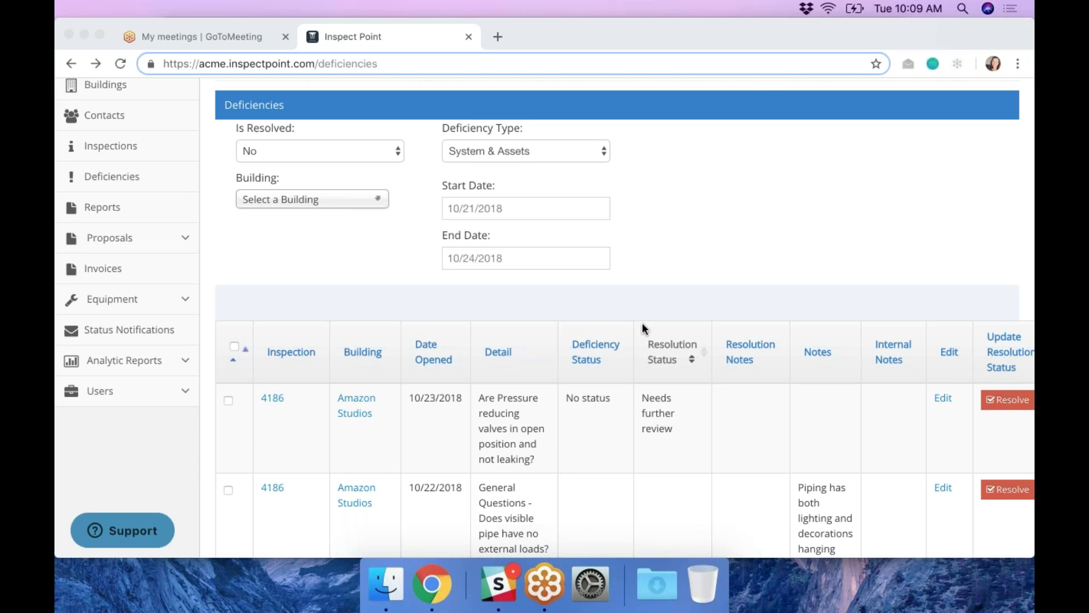
# Step: Look through the reported deficiencies and the building choices available for filtering them
pyautogui.hscroll(2, 641, 322)
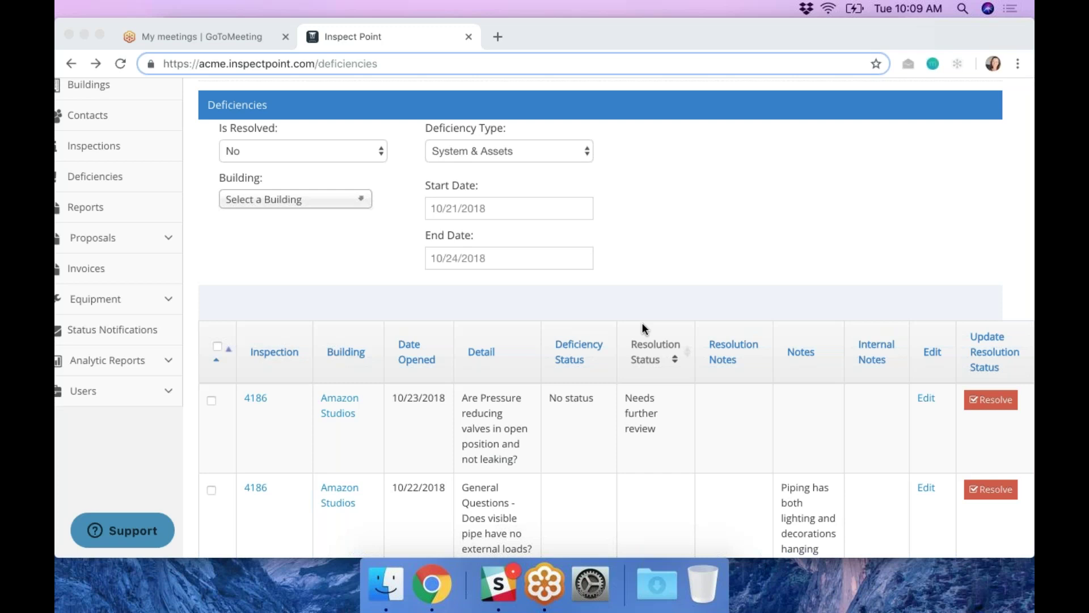
pyautogui.scroll(-10, 643, 327)
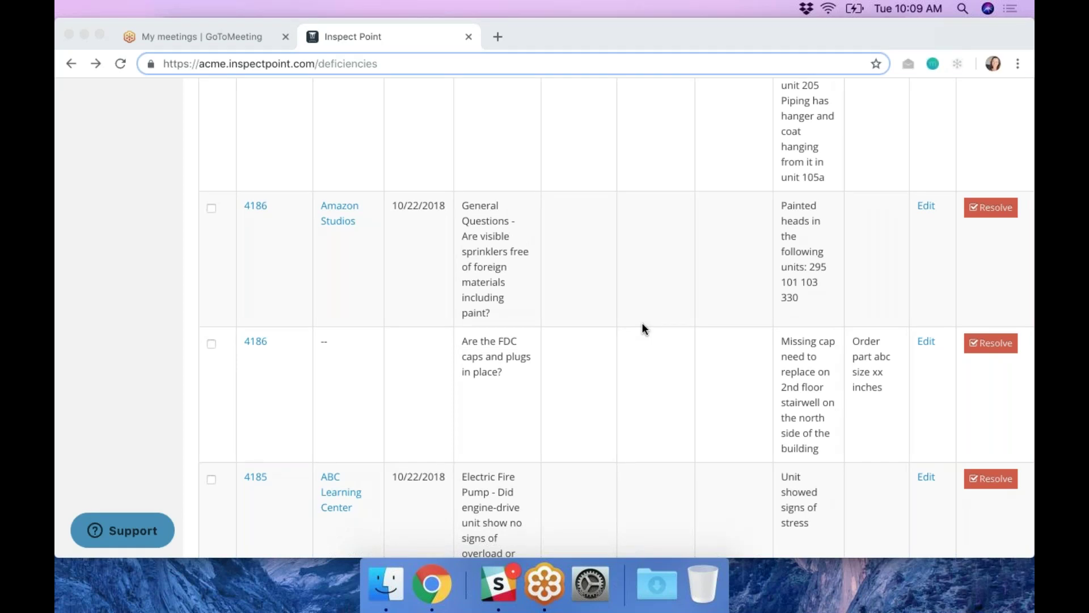
pyautogui.scroll(10, 643, 326)
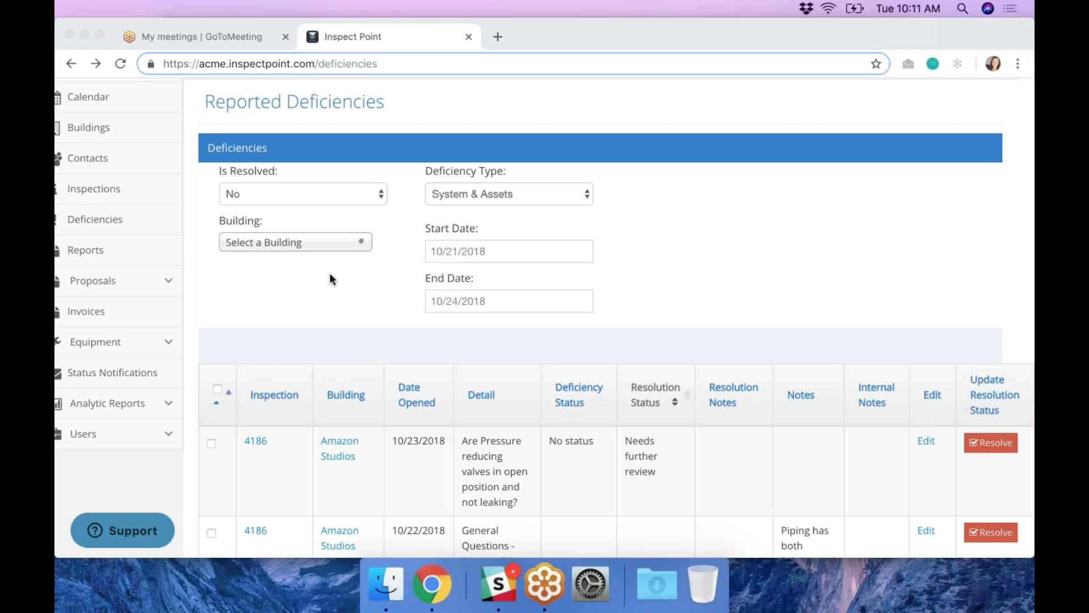
pyautogui.click(322, 245)
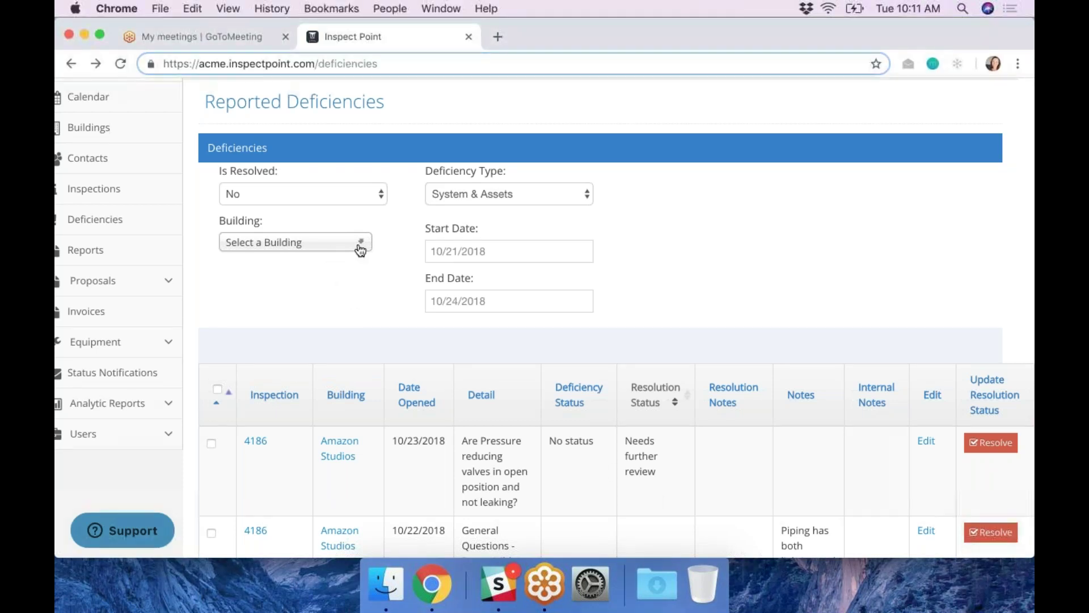
pyautogui.click(359, 251)
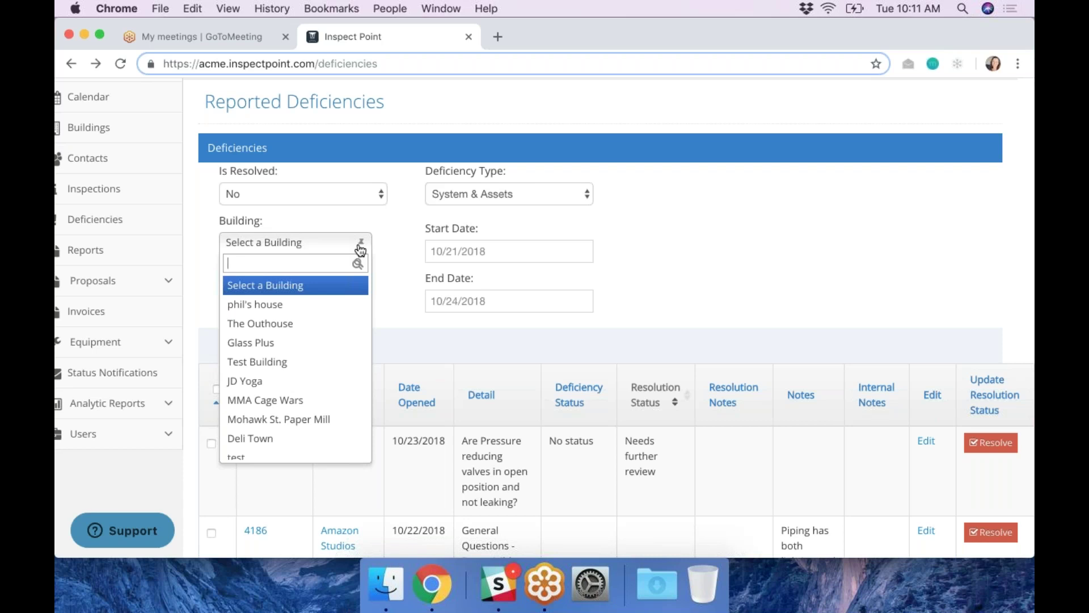
pyautogui.click(469, 225)
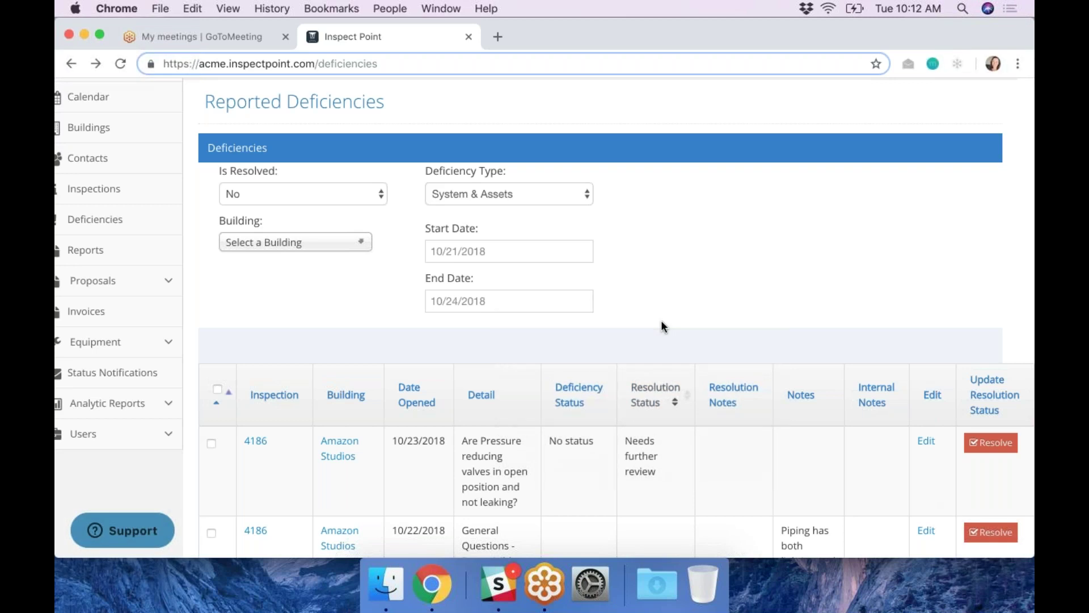
# Step: Open the Resolution Statuses page from the account options in a separate tab and switch to it
pyautogui.scroll(3, 662, 321)
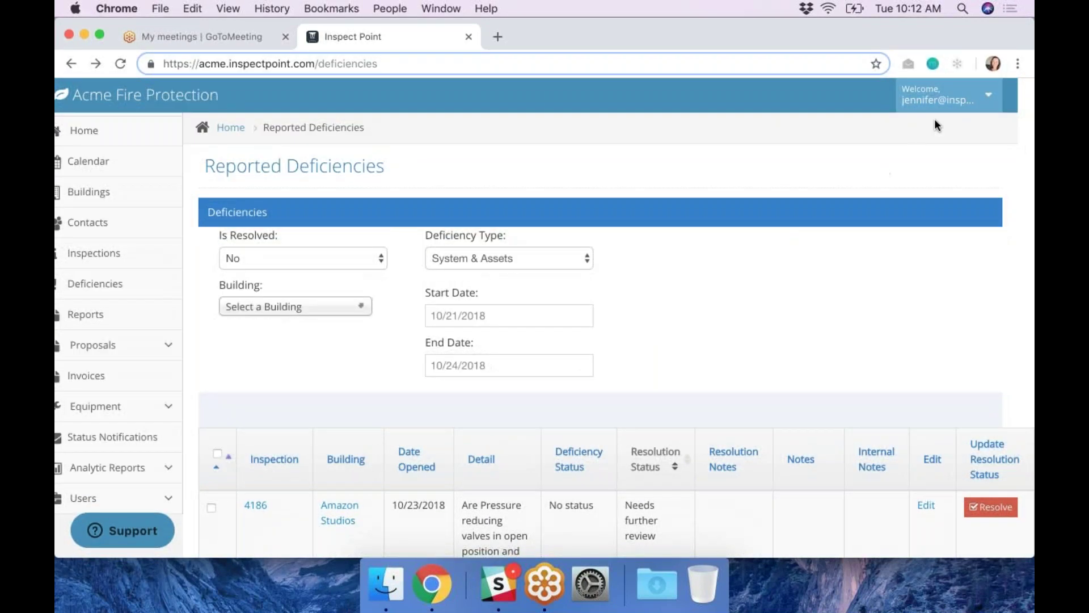
pyautogui.click(989, 99)
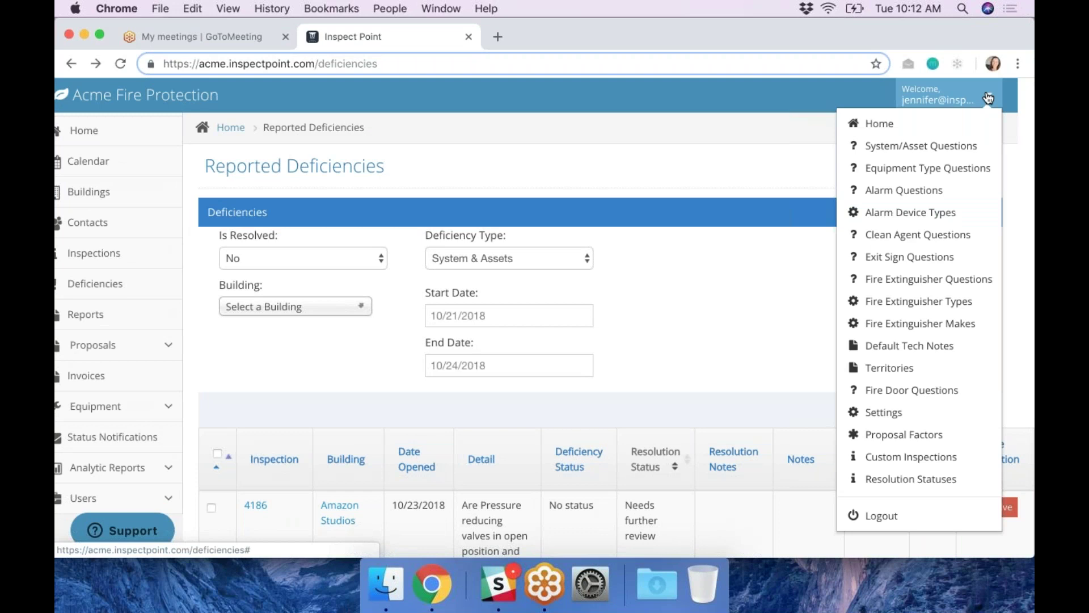
pyautogui.rightClick(928, 481)
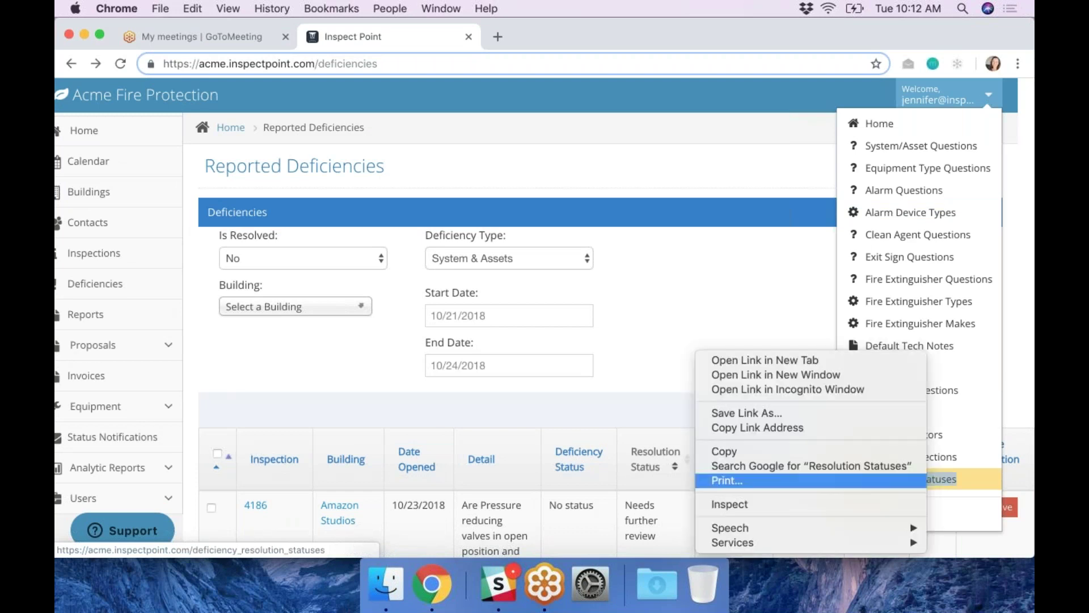
pyautogui.click(821, 360)
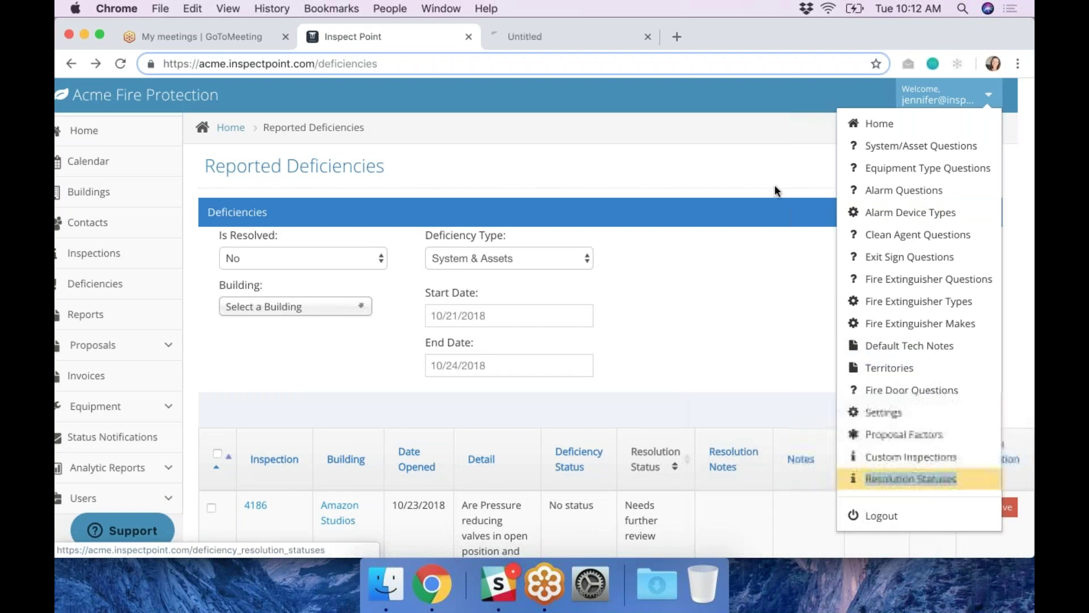
pyautogui.click(580, 34)
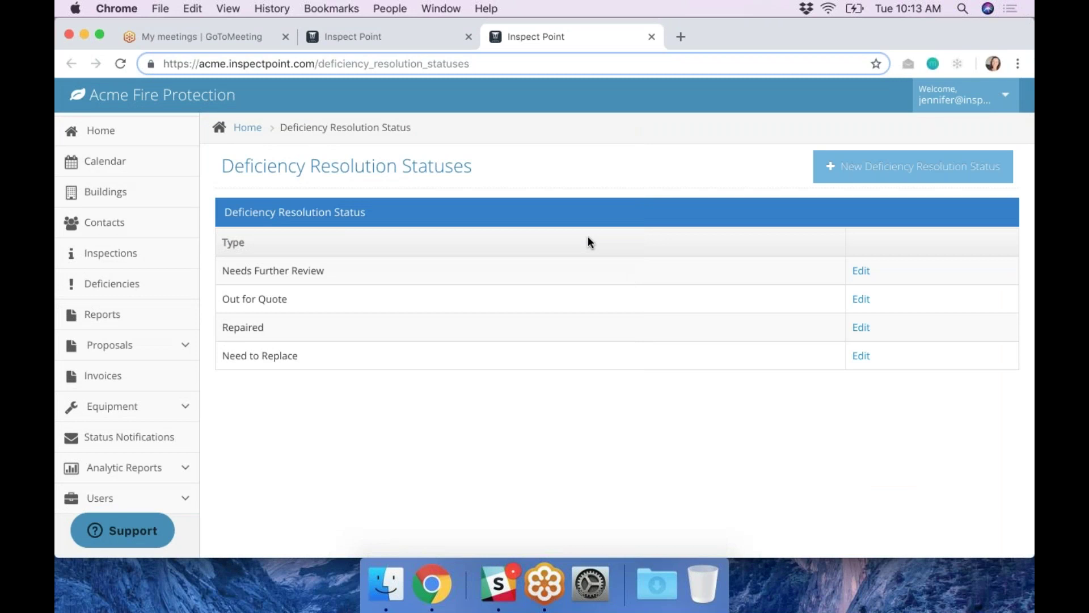
# Step: Examine the form for a new deficiency resolution status, including the Type suggestions
pyautogui.click(880, 174)
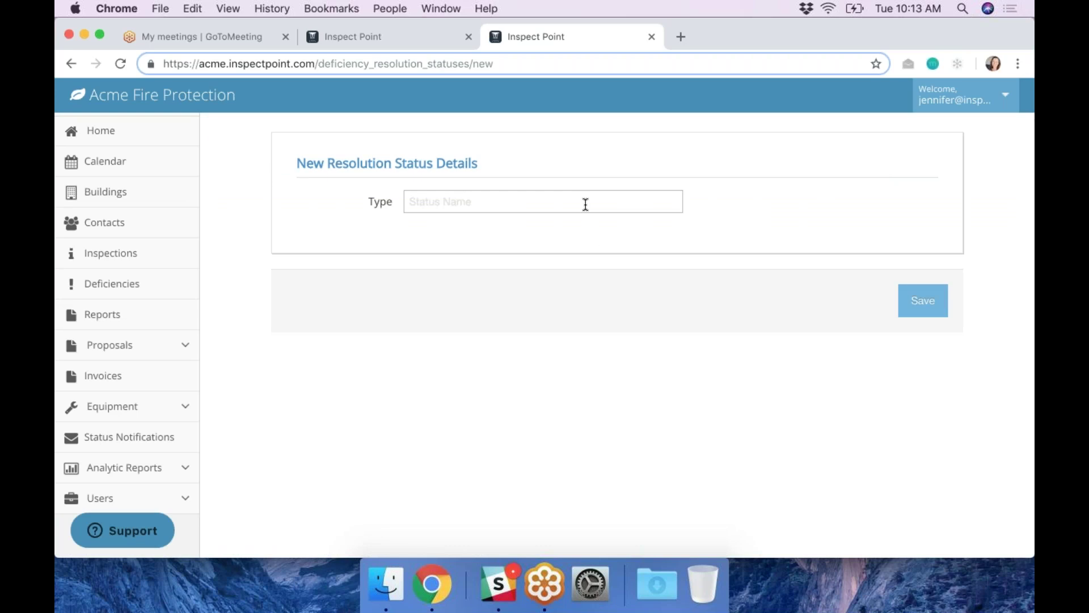
pyautogui.click(585, 204)
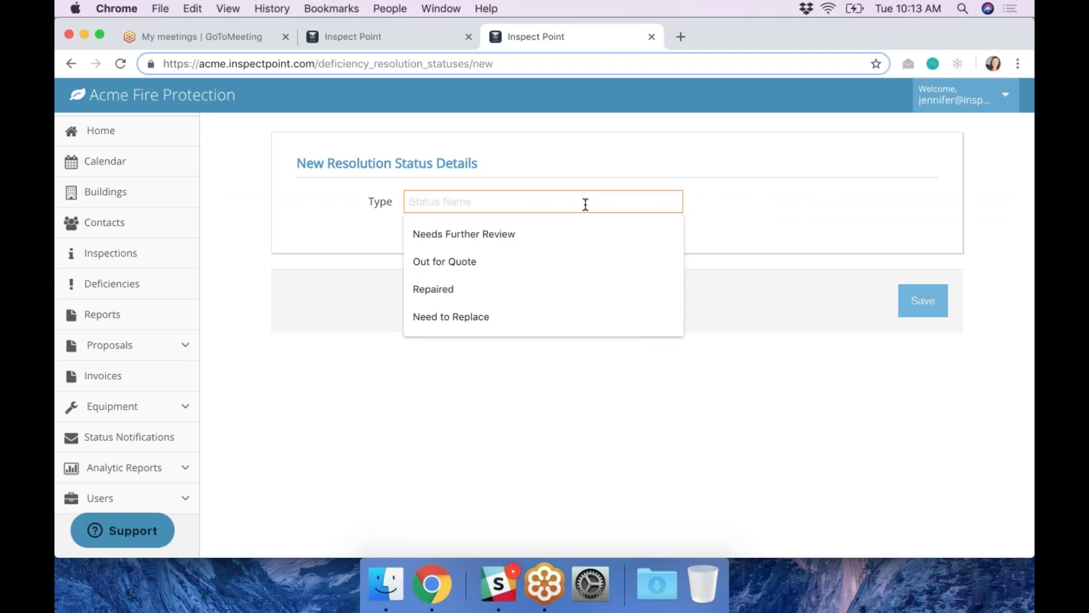
pyautogui.click(741, 336)
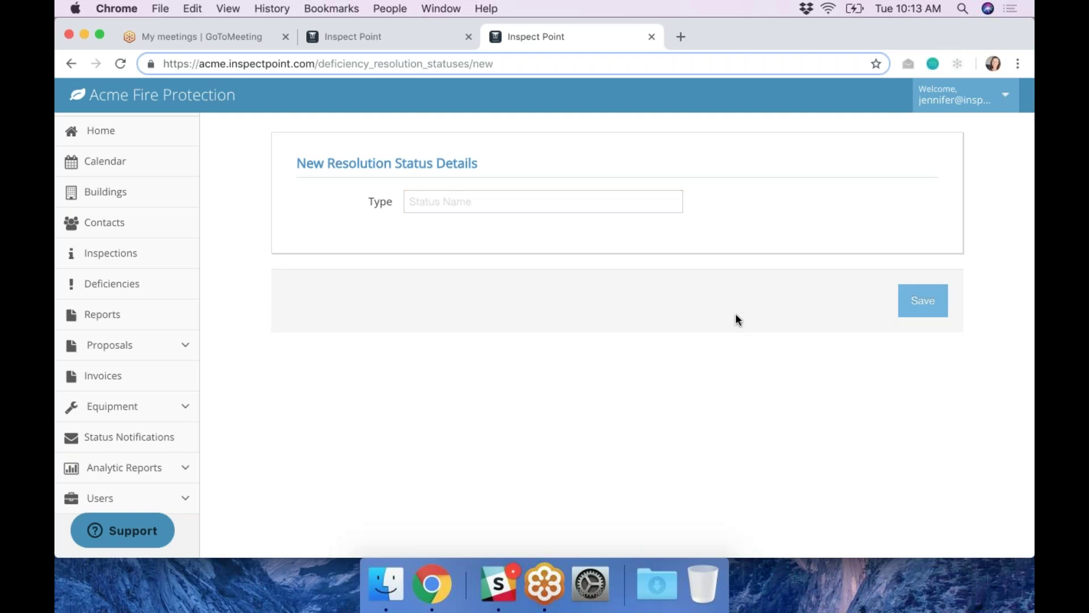
pyautogui.click(71, 65)
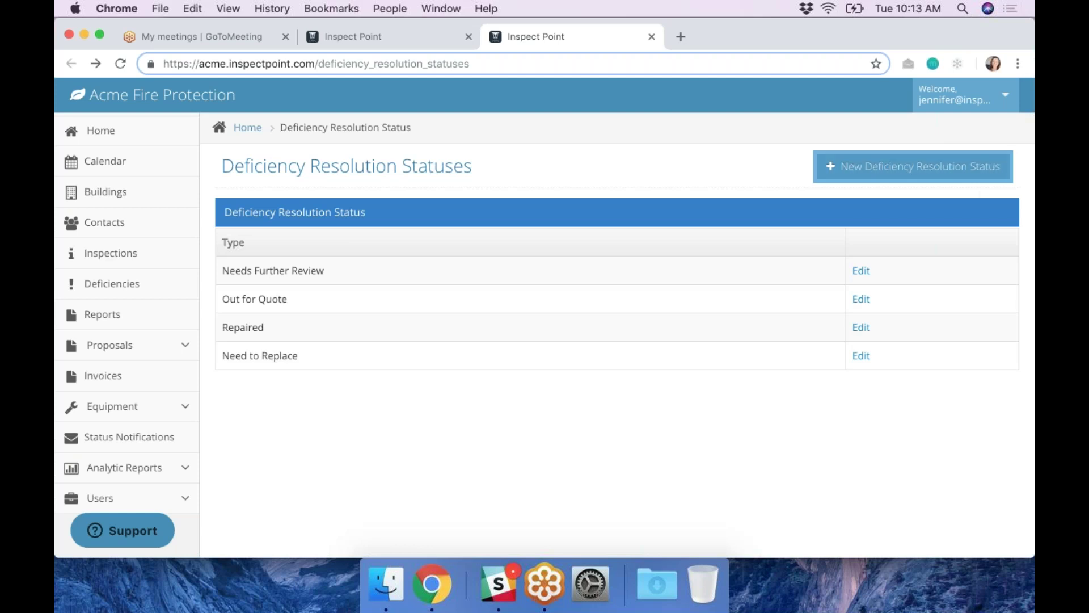
pyautogui.click(953, 164)
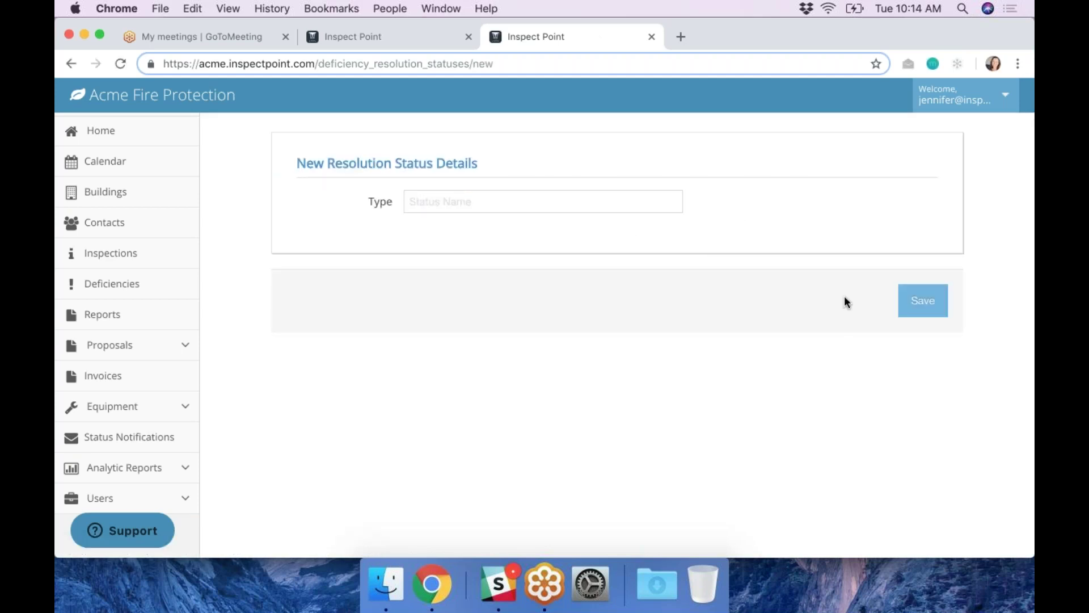
# Step: Return to the reported deficiencies and view the resolve form for the Amazon Studios deficiency about sprinklers free of foreign materials
pyautogui.click(356, 36)
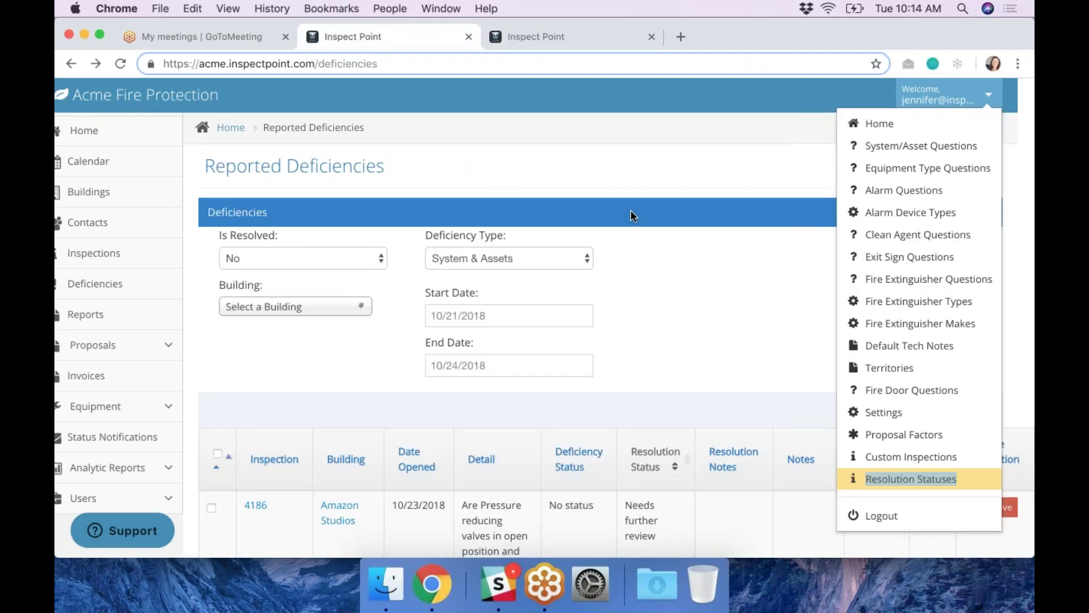
pyautogui.click(713, 185)
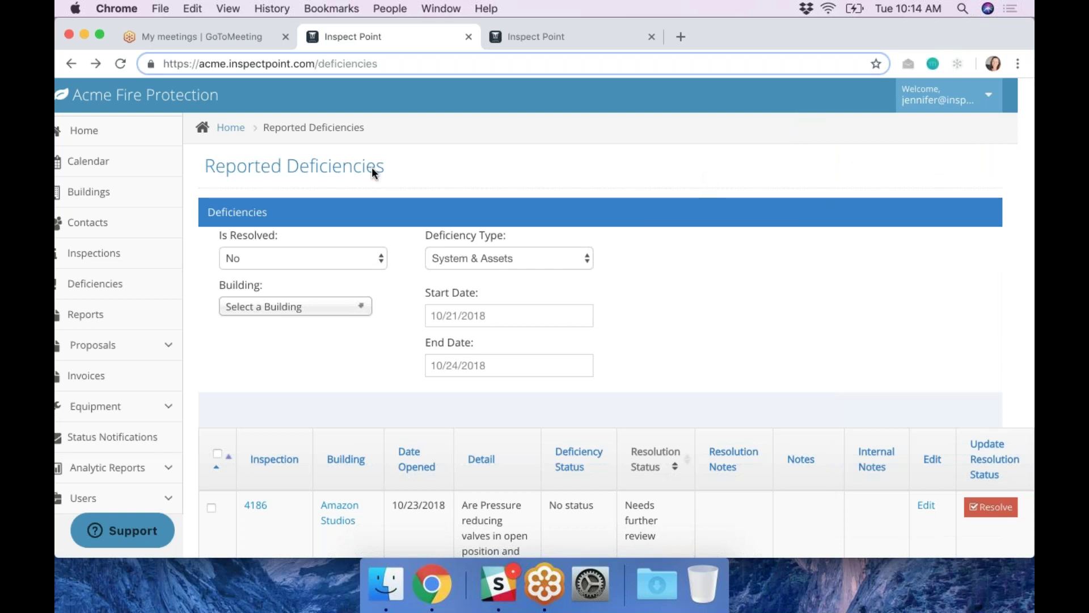
pyautogui.scroll(-5, 372, 167)
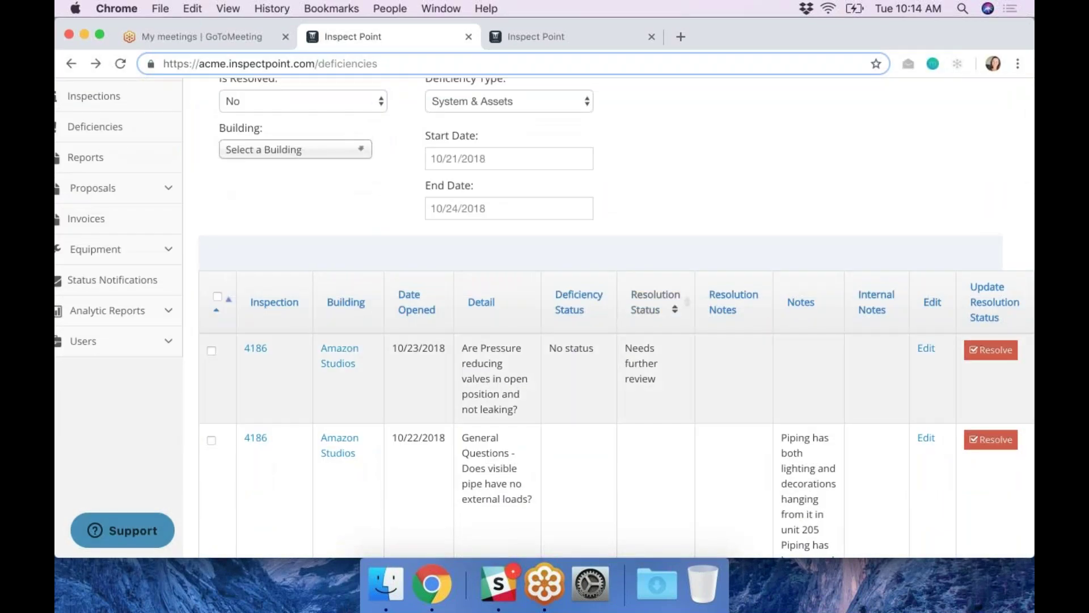
pyautogui.scroll(-2, 545, 315)
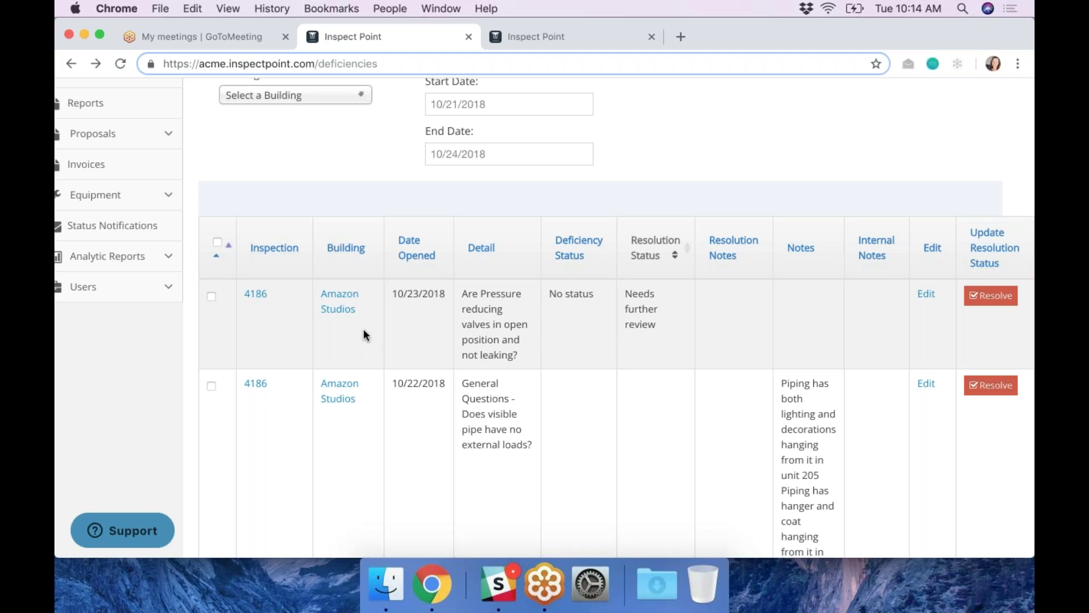
pyautogui.scroll(-6, 461, 356)
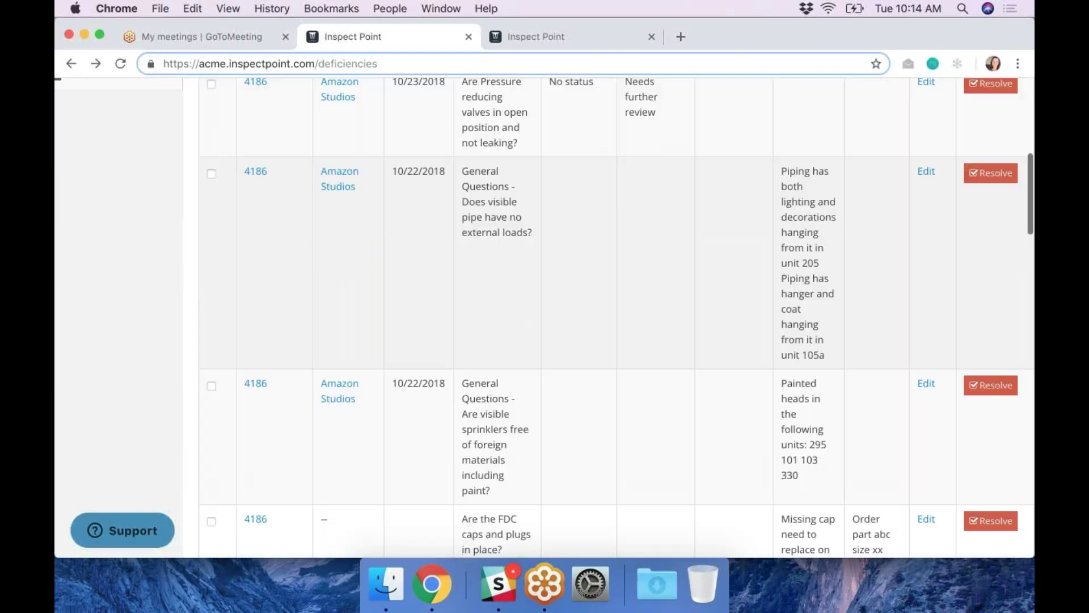
pyautogui.scroll(-2, 545, 317)
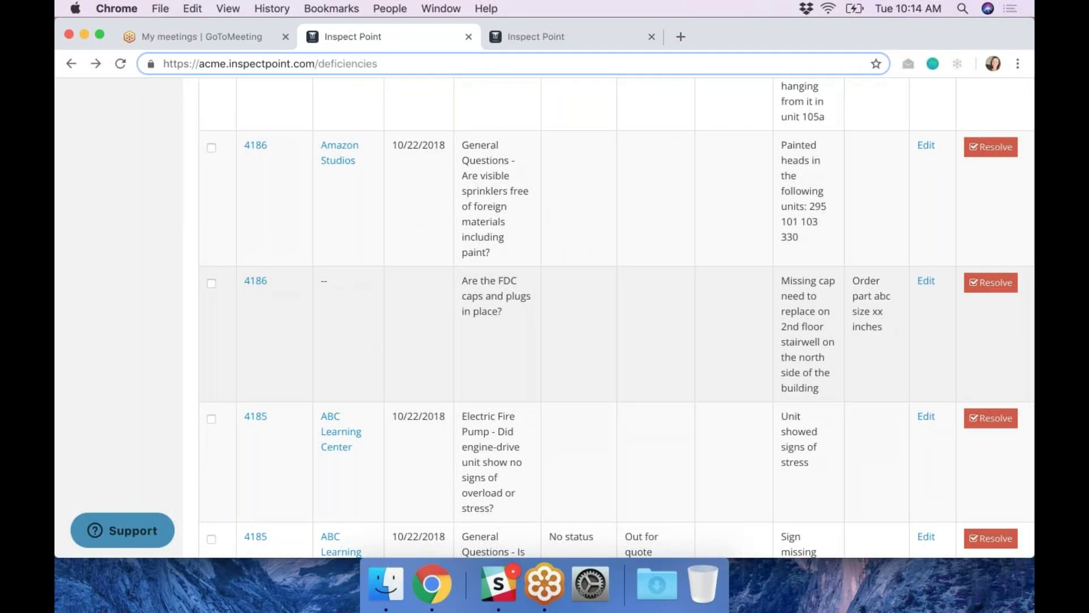
pyautogui.scroll(4, 616, 318)
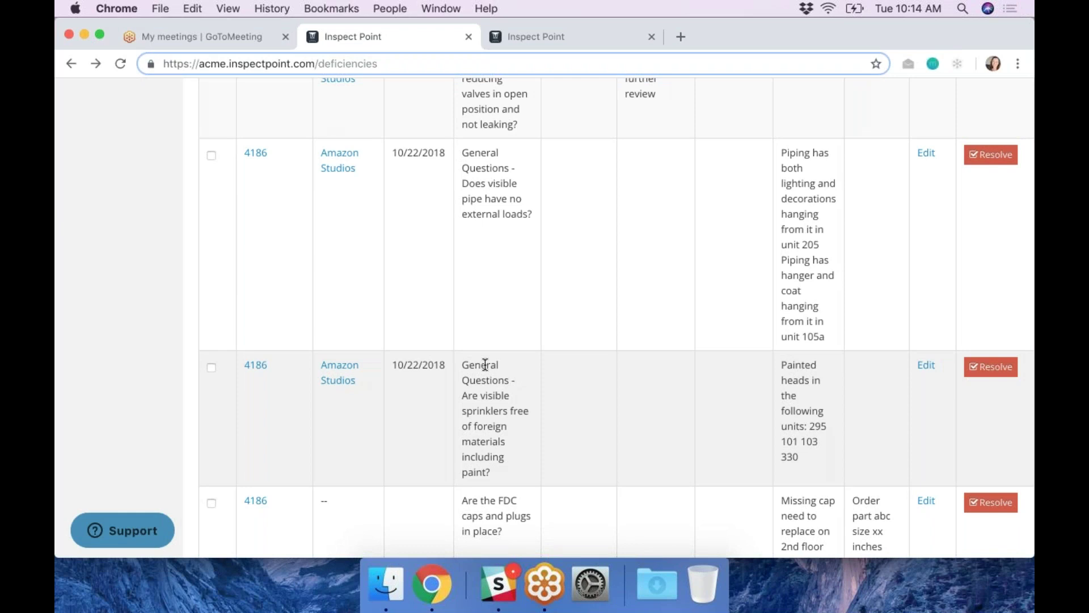
pyautogui.click(986, 371)
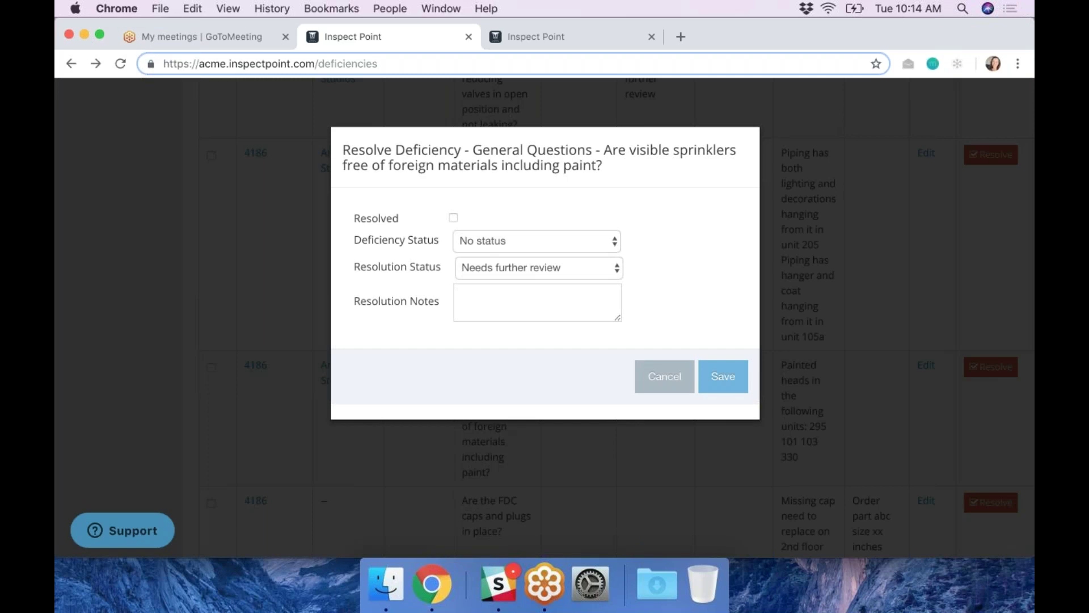
pyautogui.click(663, 376)
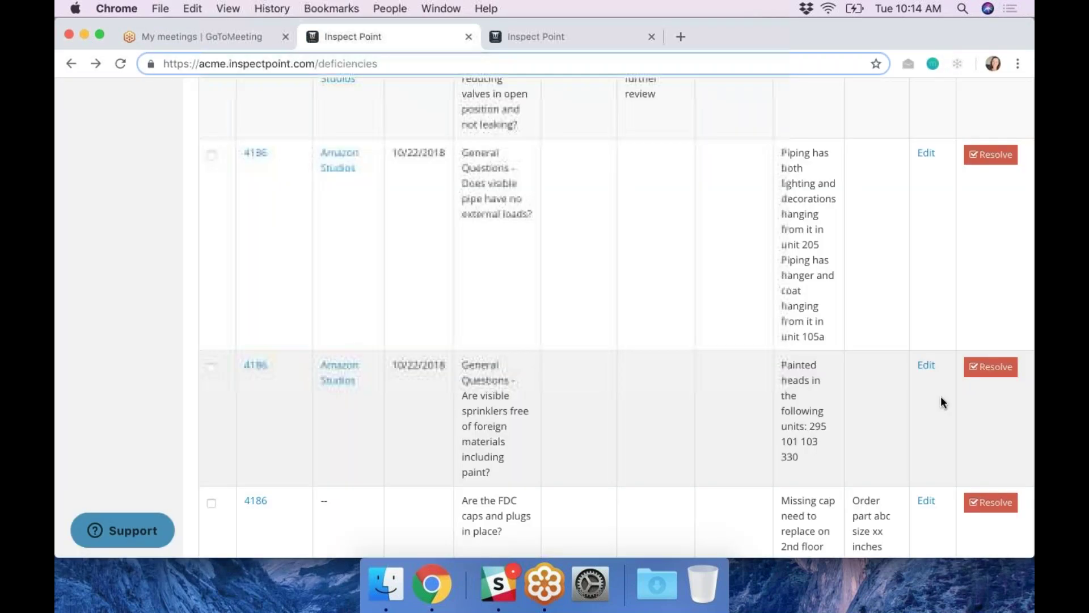
# Step: Open the Amazon Studios deficiency about visible sprinklers free of foreign materials for editing and review its notes fields
pyautogui.click(925, 366)
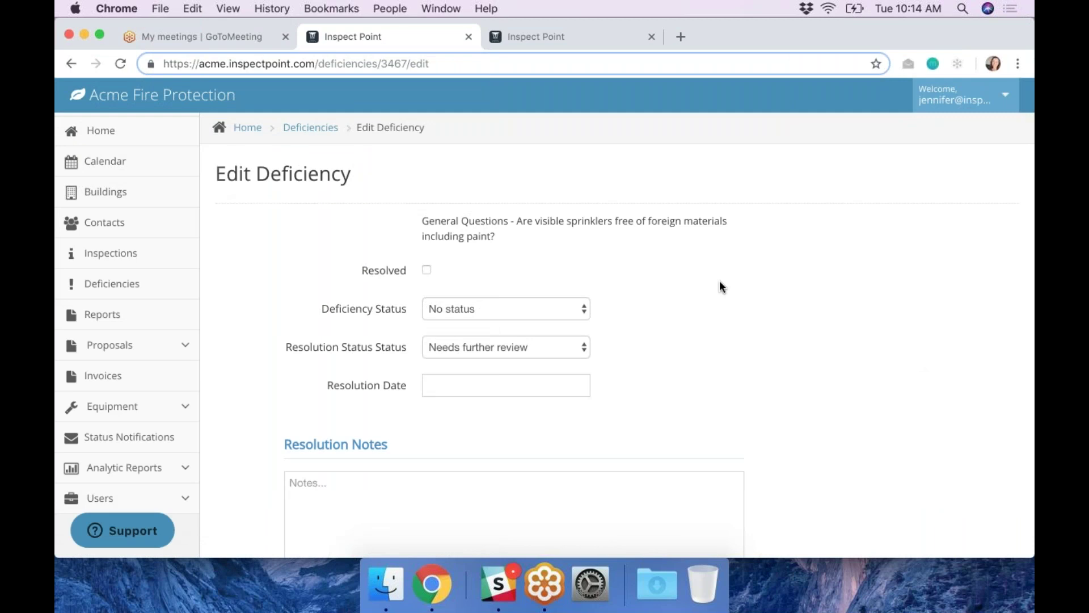
pyautogui.scroll(-7, 719, 280)
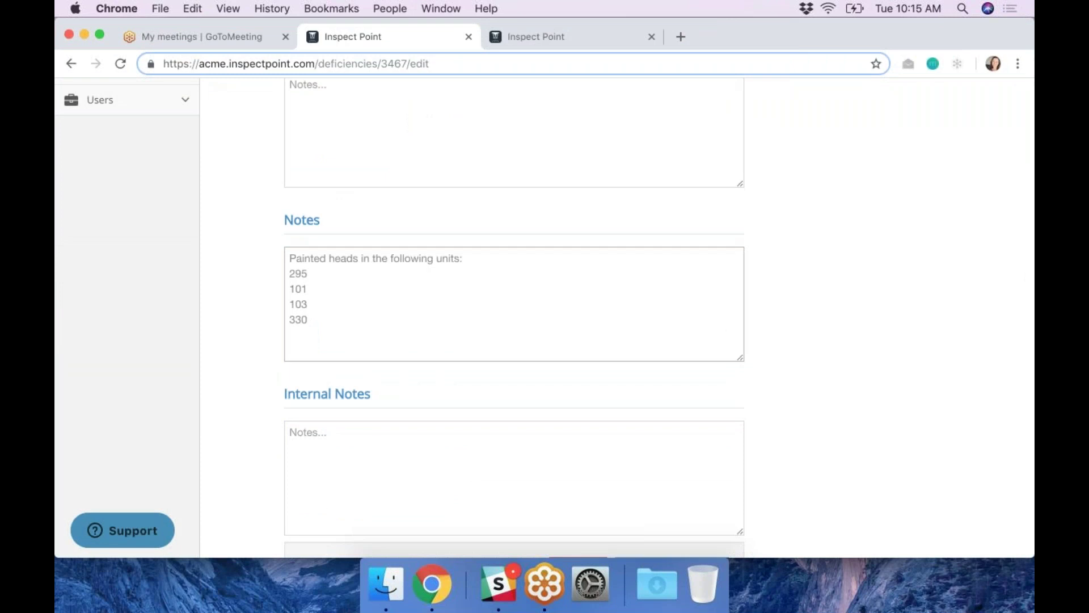
pyautogui.scroll(2, 720, 262)
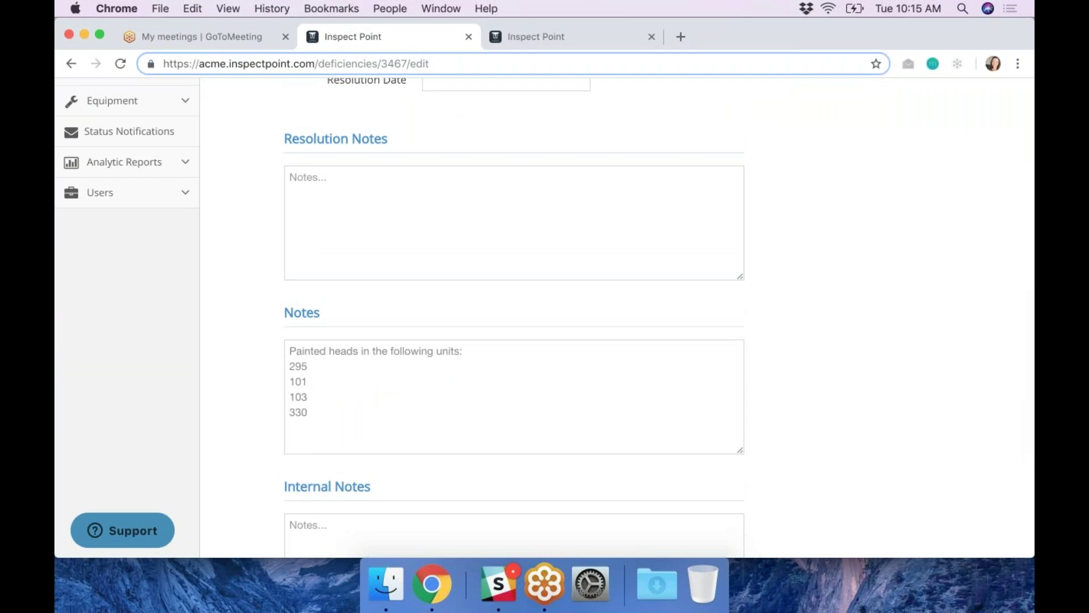
pyautogui.scroll(10, 431, 195)
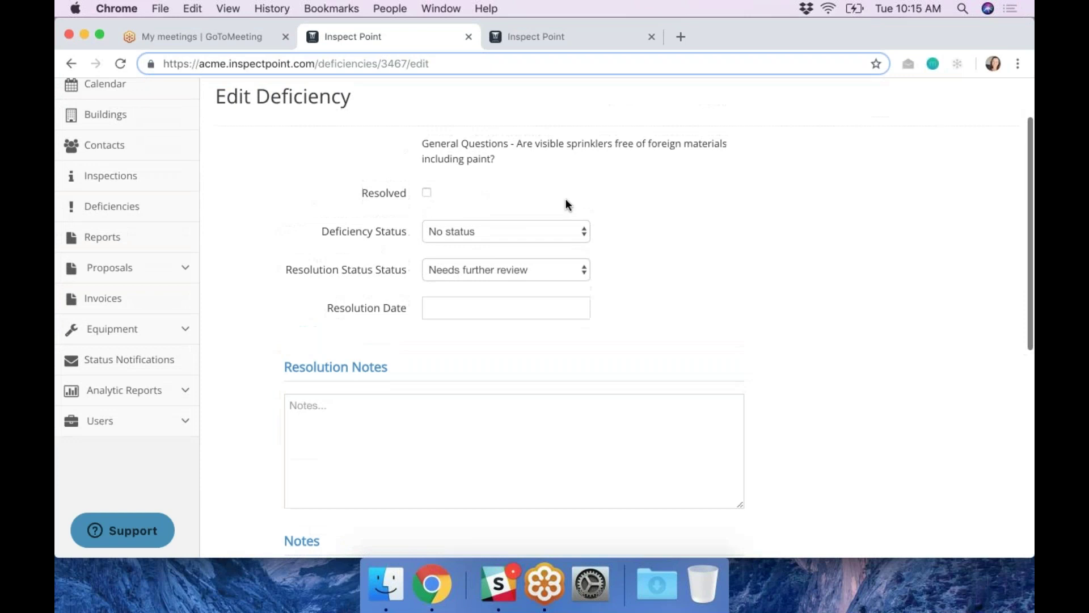
# Step: Mark the sprinkler deficiency as resolved and set its resolution status to Repaired, keeping No status as its deficiency status
pyautogui.click(426, 194)
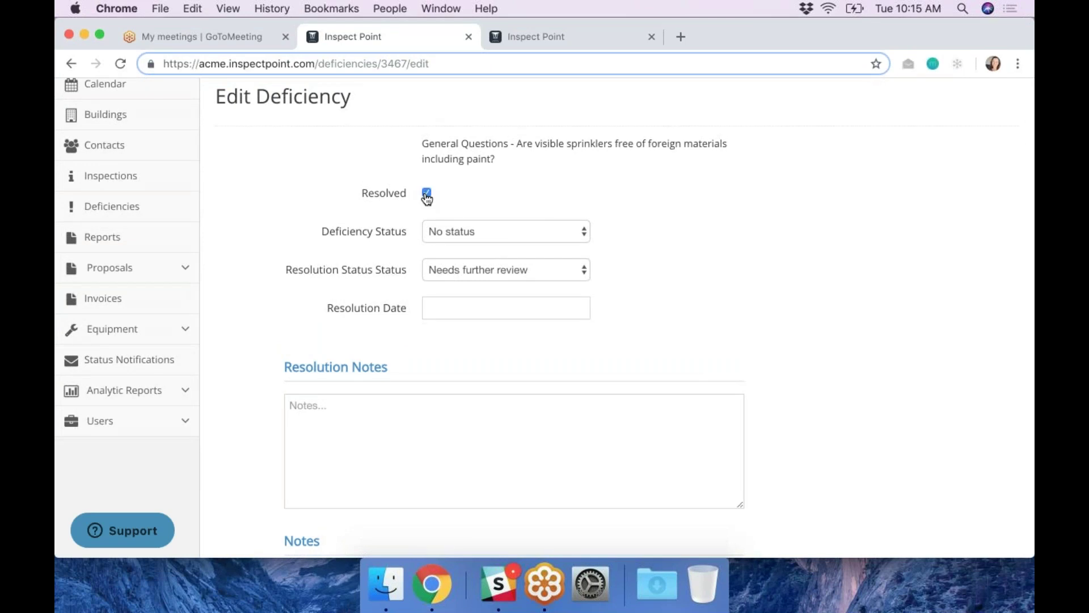
pyautogui.click(481, 234)
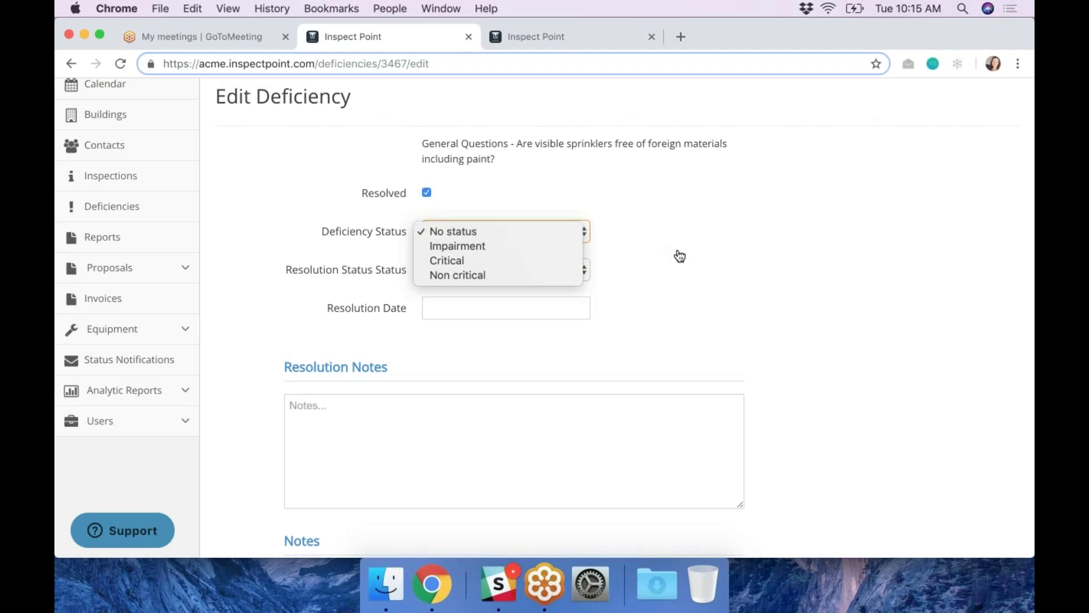
pyautogui.click(630, 250)
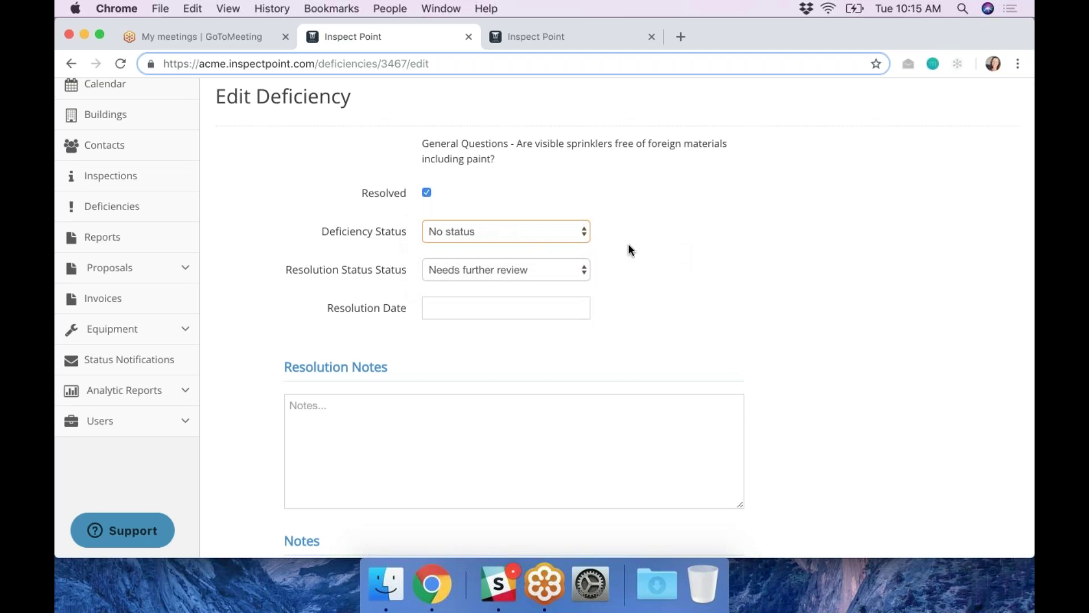
pyautogui.click(542, 275)
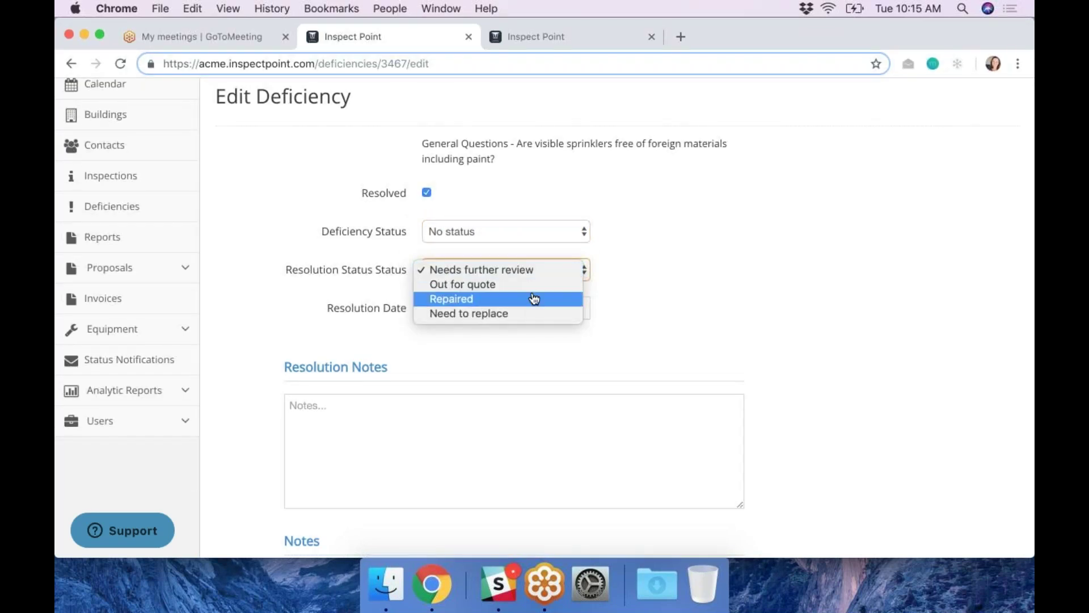
pyautogui.click(532, 299)
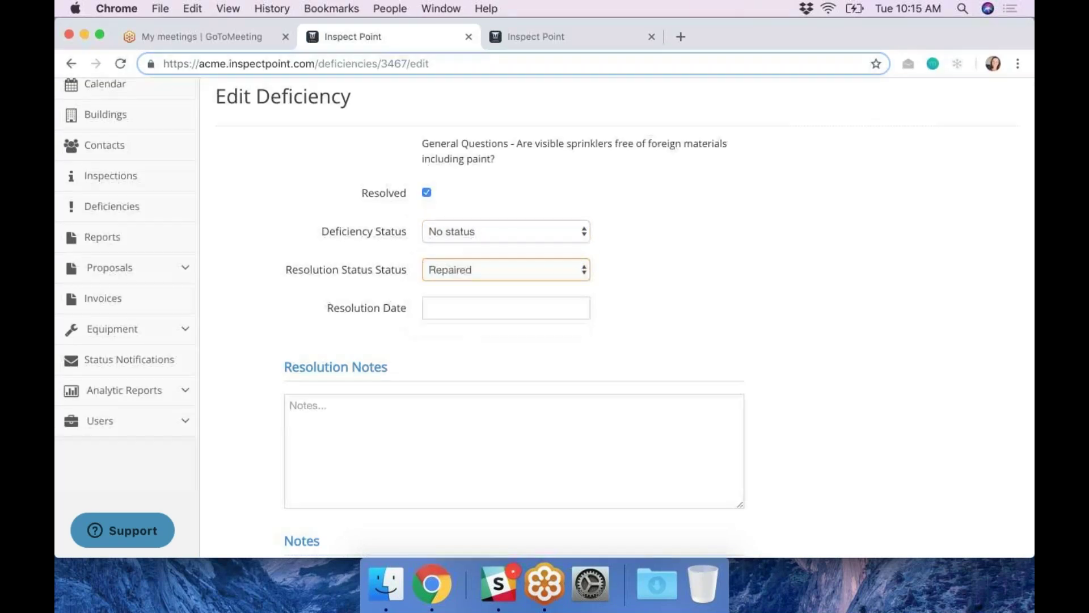
# Step: Set the deficiency's resolution date to 10/22/2018
pyautogui.click(504, 307)
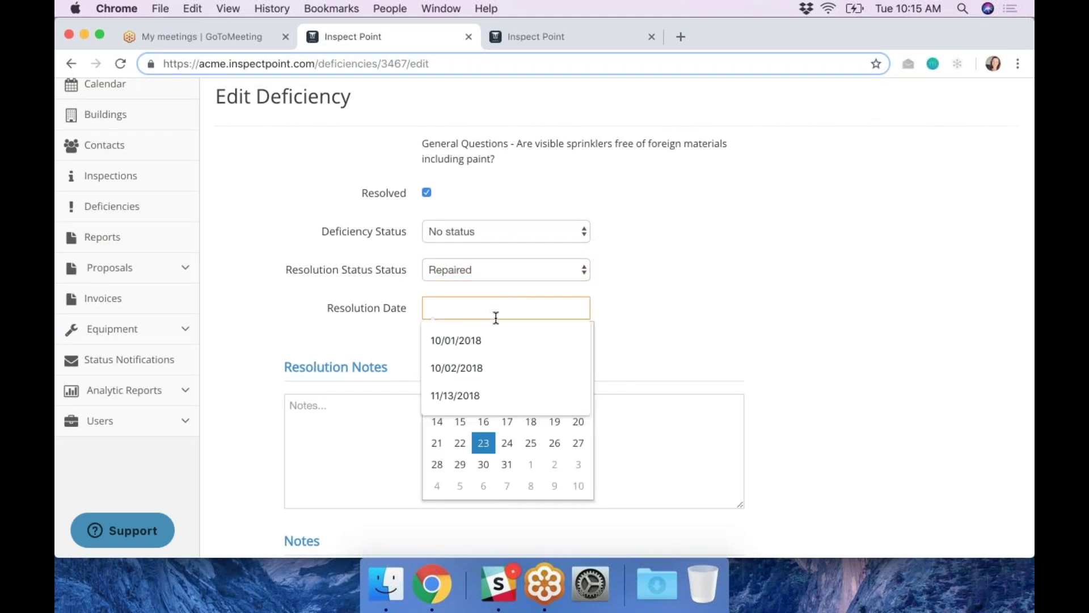
pyautogui.click(602, 321)
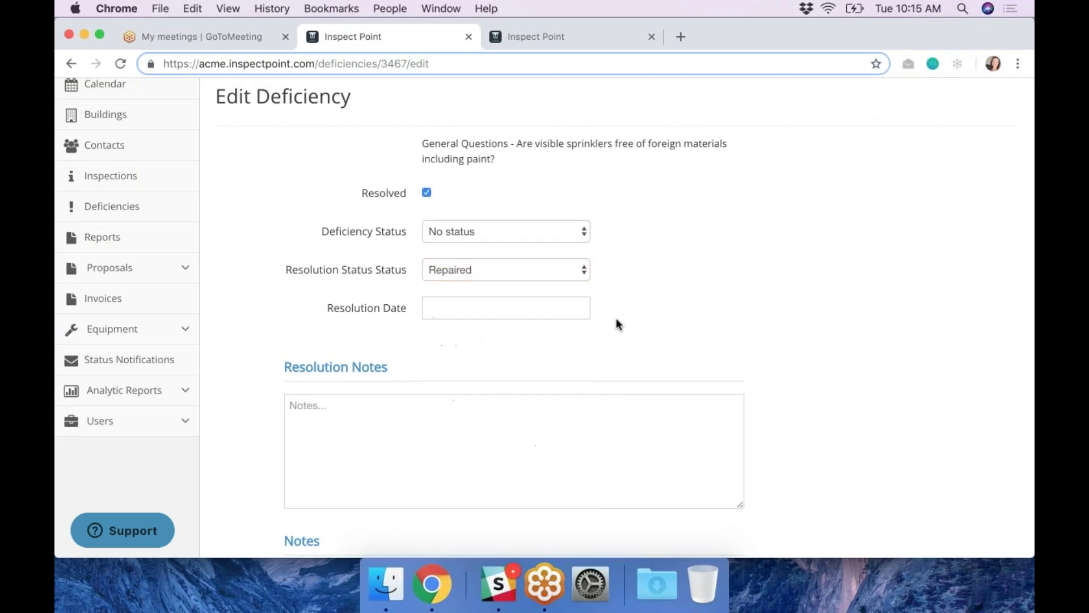
pyautogui.click(463, 312)
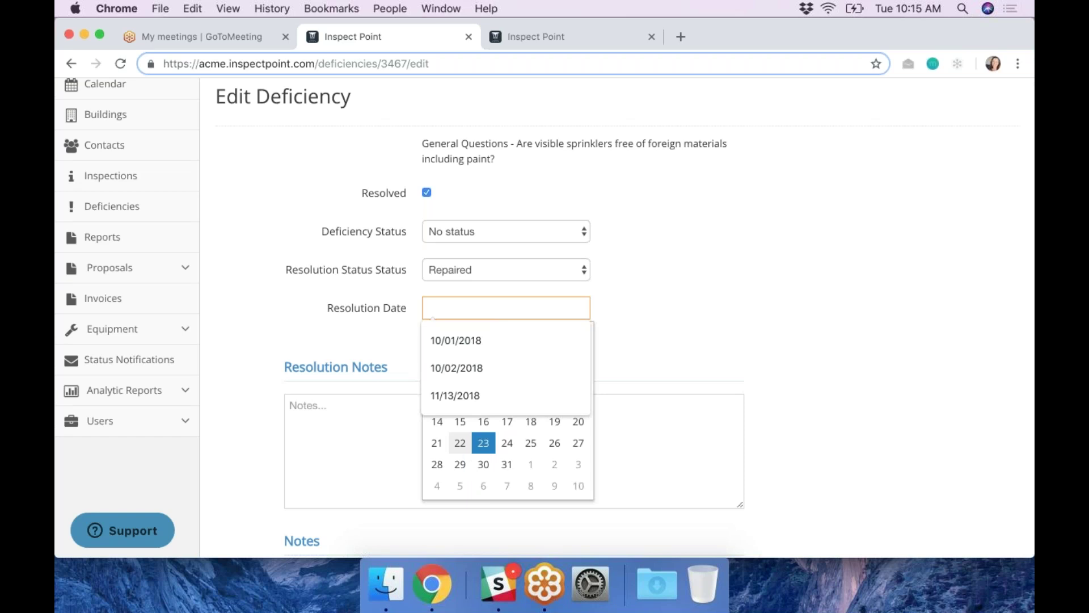
pyautogui.click(460, 442)
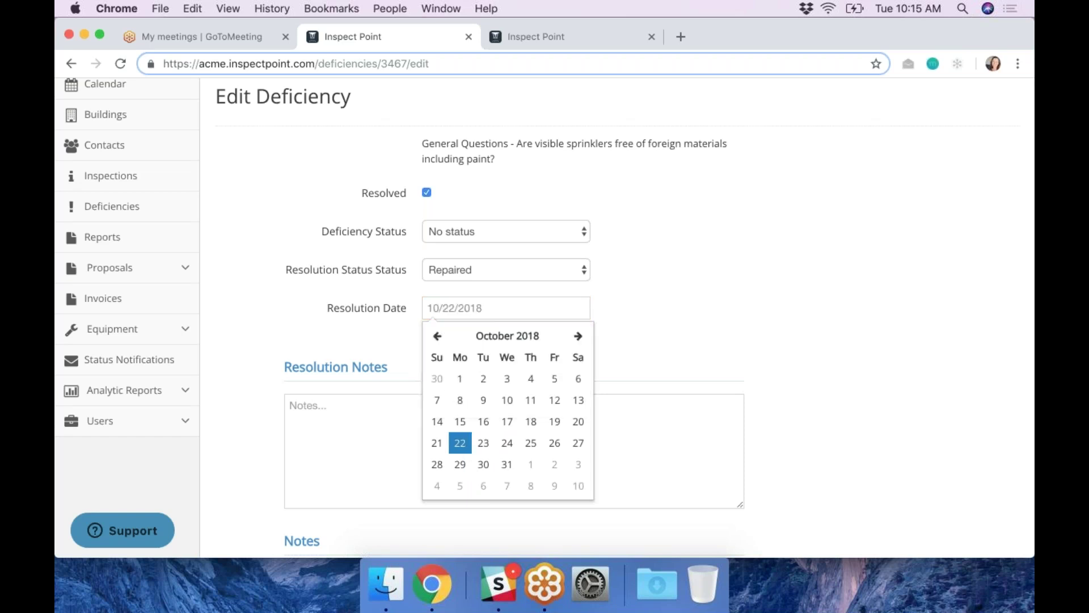
pyautogui.click(648, 344)
# Step: Enter a resolution note naming the person who made the repair on 10/22/2018, and save the deficiency update
pyautogui.click(465, 445)
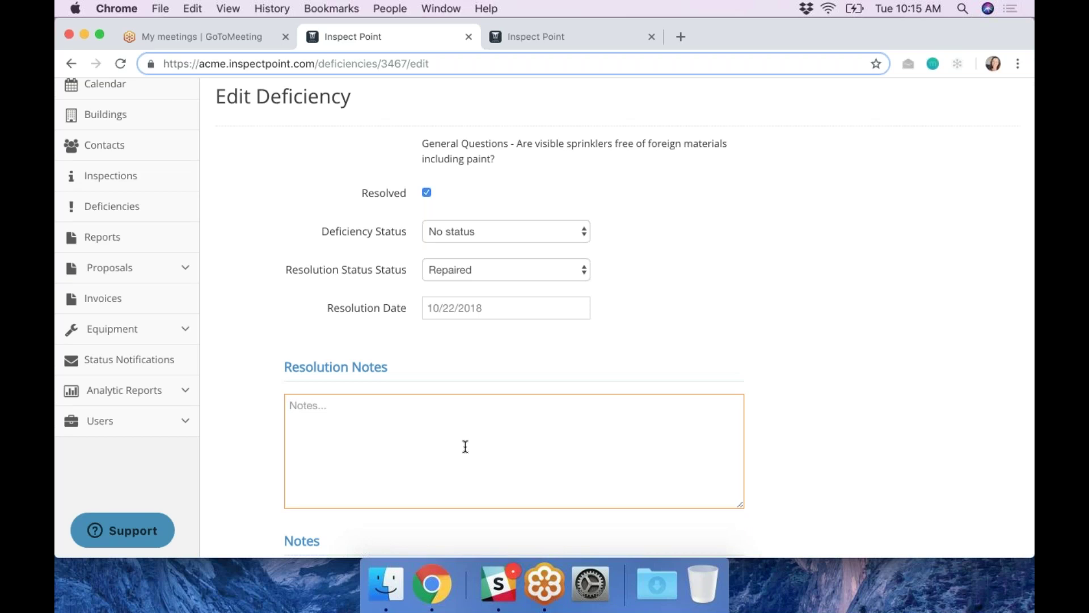
pyautogui.write('Repaired by John on 10/22/2018.')
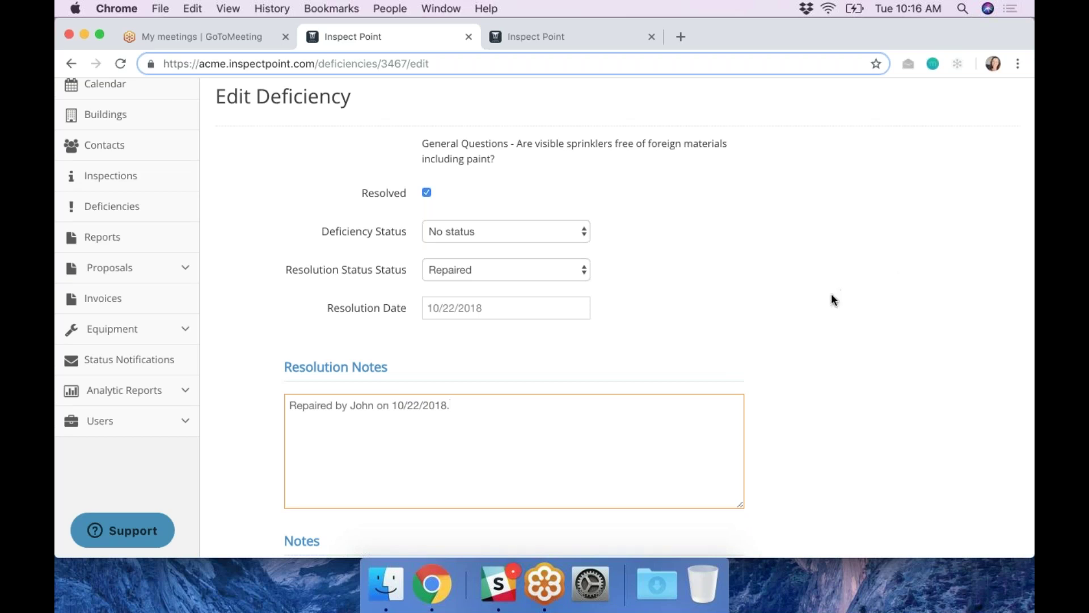
pyautogui.scroll(-5, 832, 297)
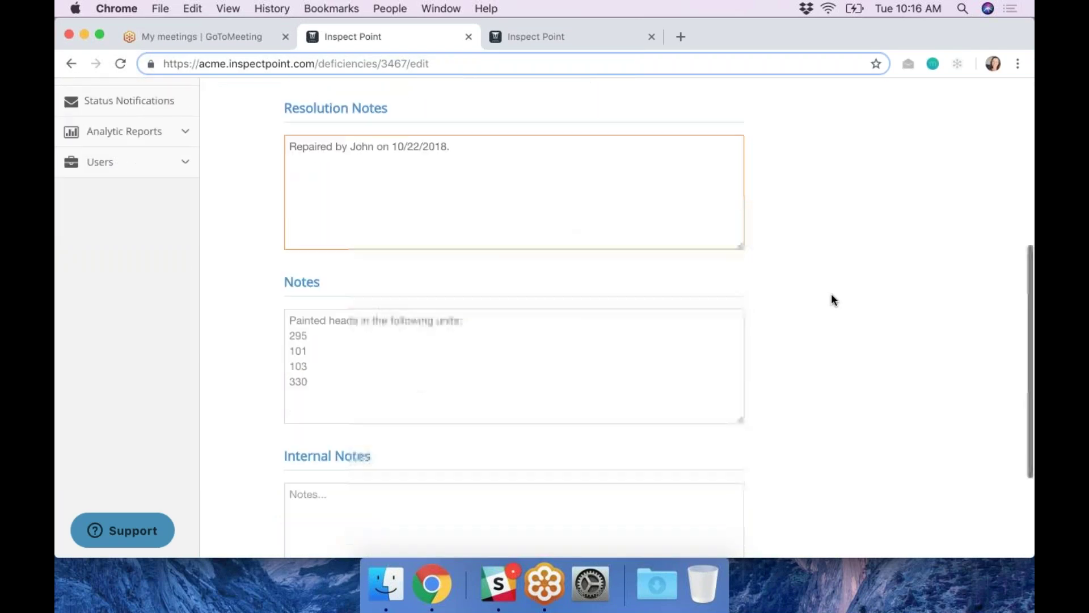
pyautogui.scroll(-2, 831, 296)
pyautogui.scroll(-4, 831, 295)
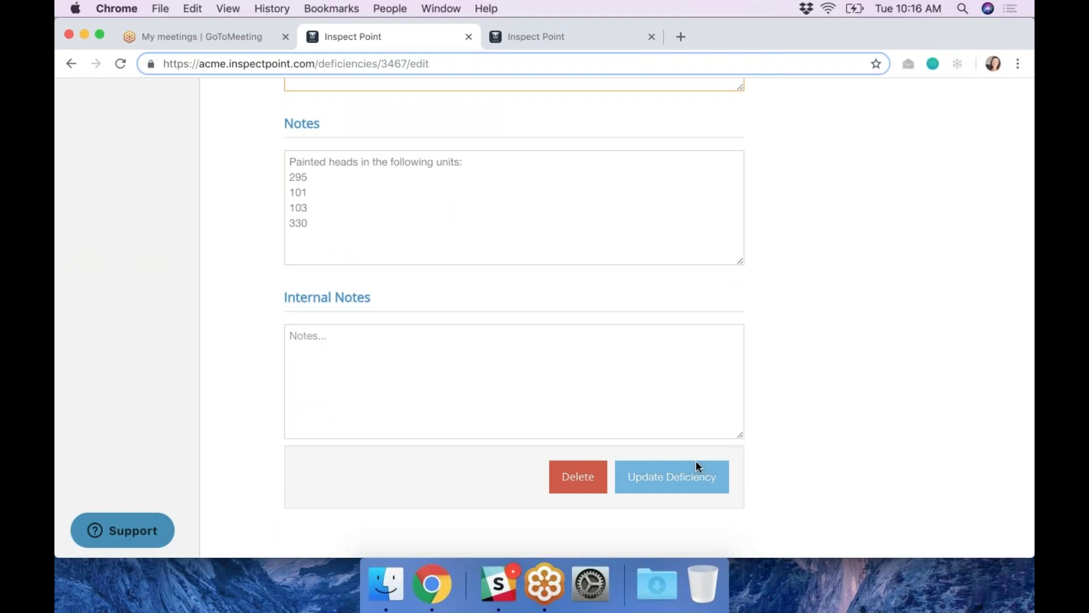
pyautogui.click(674, 485)
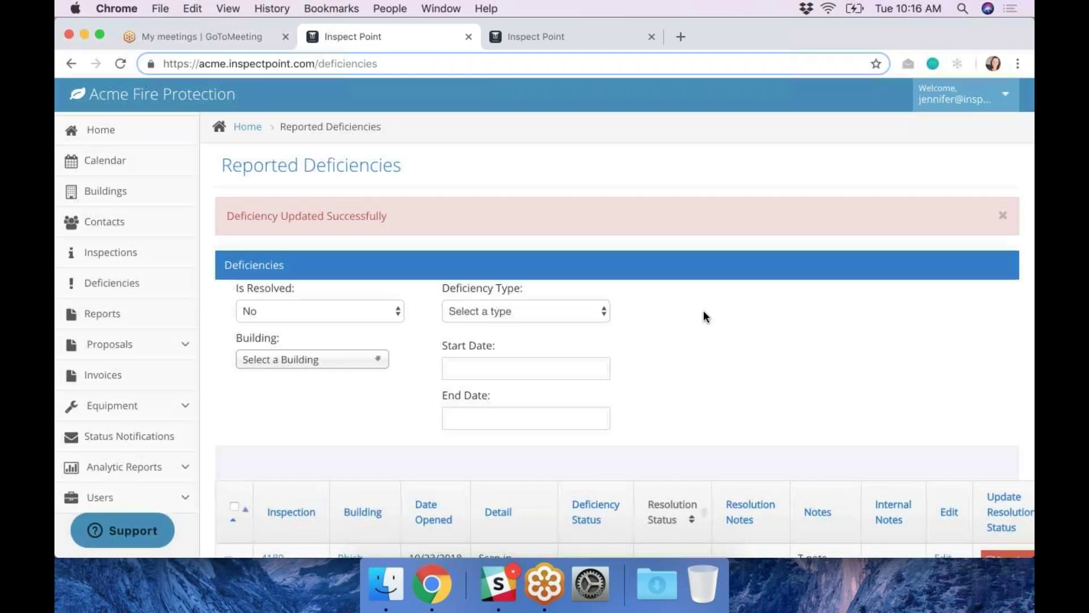
# Step: Filter the reported deficiencies to a start date of 10/21/2018 and an end date of 10/24/2018
pyautogui.scroll(-5, 702, 310)
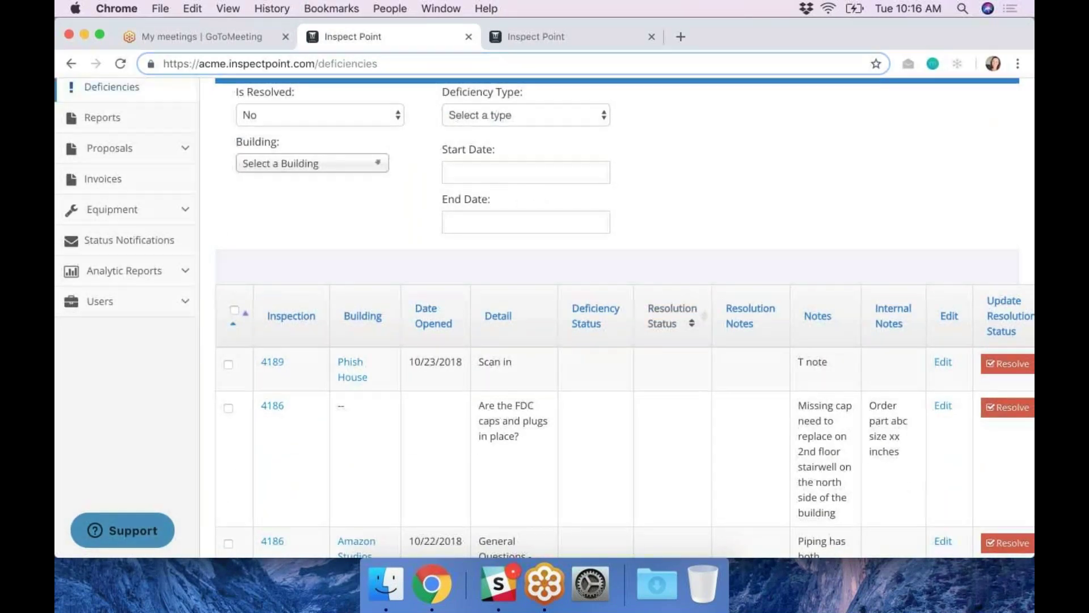
pyautogui.click(129, 63)
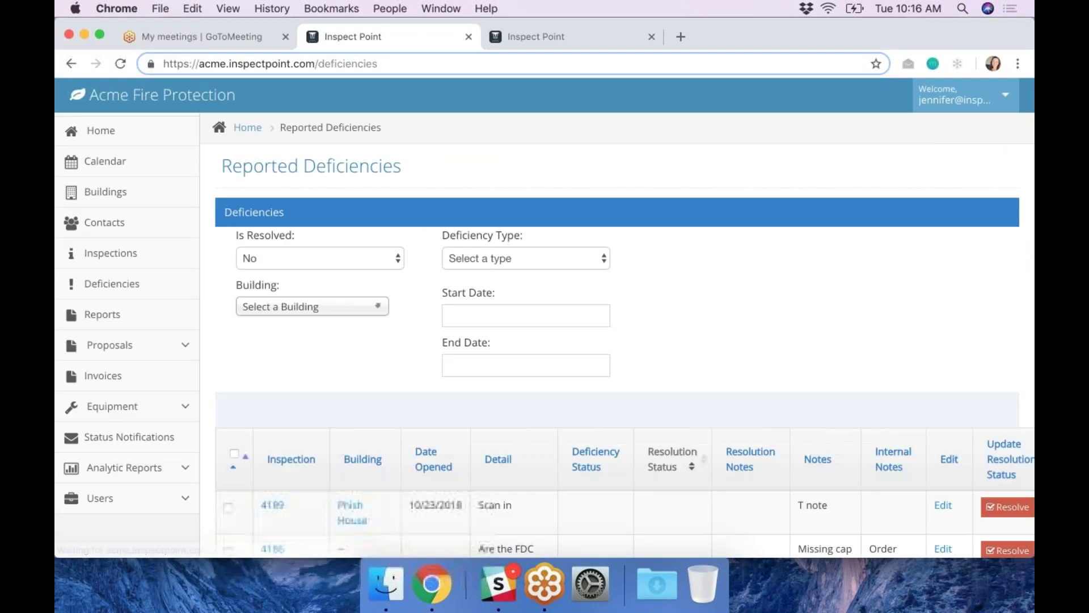
pyautogui.click(483, 315)
pyautogui.click(457, 458)
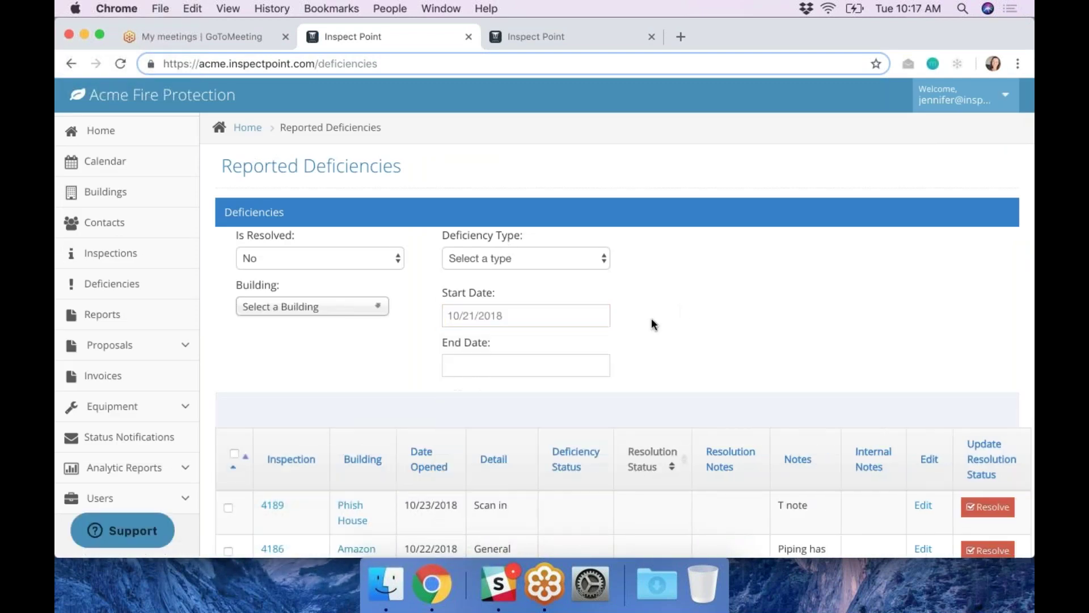
pyautogui.click(568, 366)
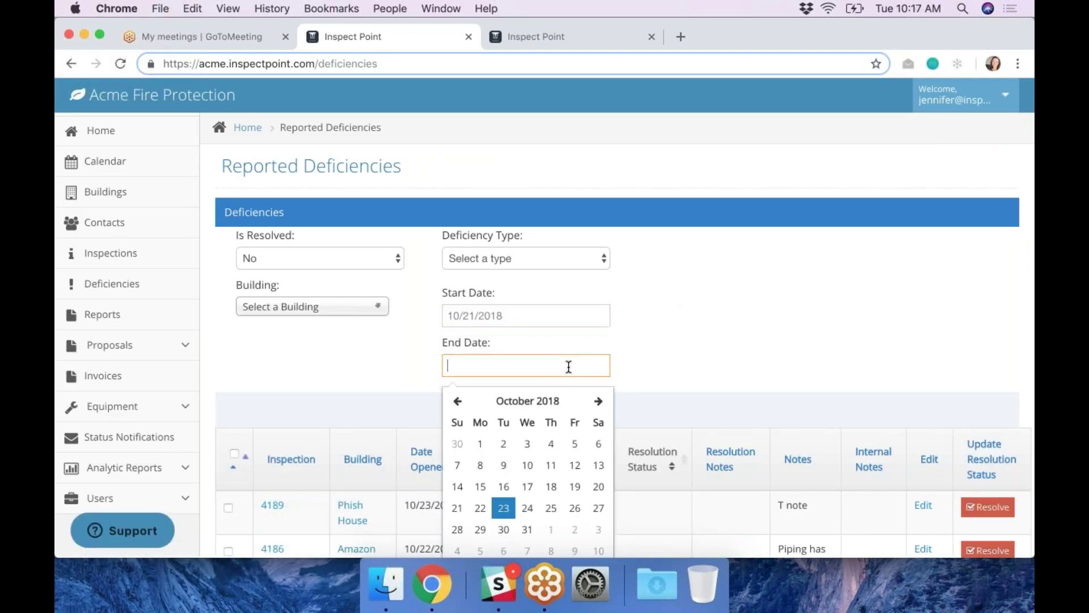
pyautogui.click(527, 507)
# Step: Filter the deficiencies by the System & Assets type and review the Amazon Studios and ABC Learning Center entries
pyautogui.click(539, 258)
pyautogui.click(539, 273)
pyautogui.scroll(-6, 544, 318)
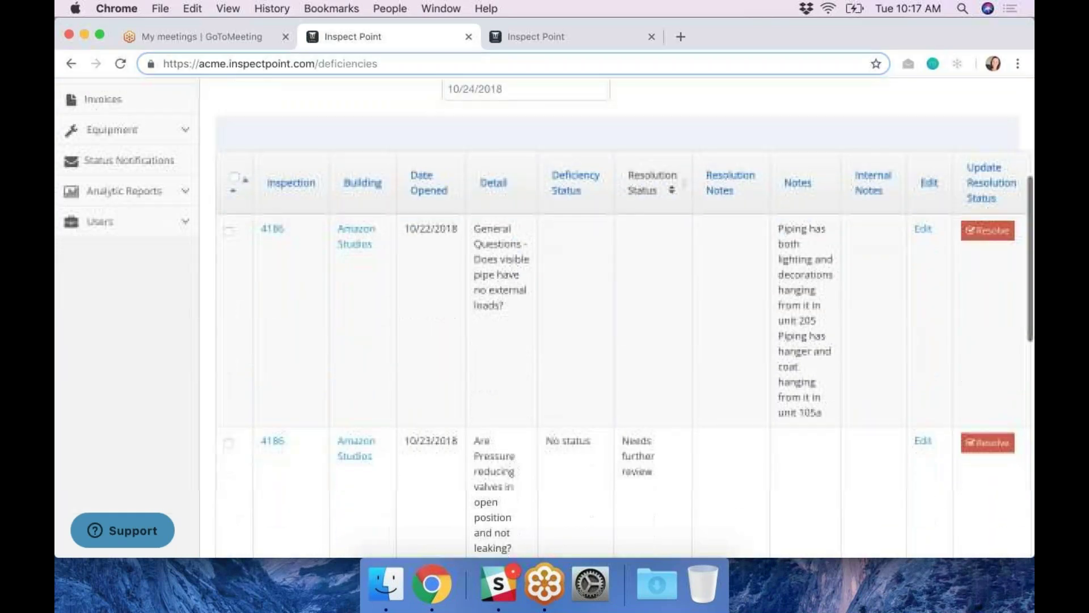
pyautogui.scroll(-2, 624, 317)
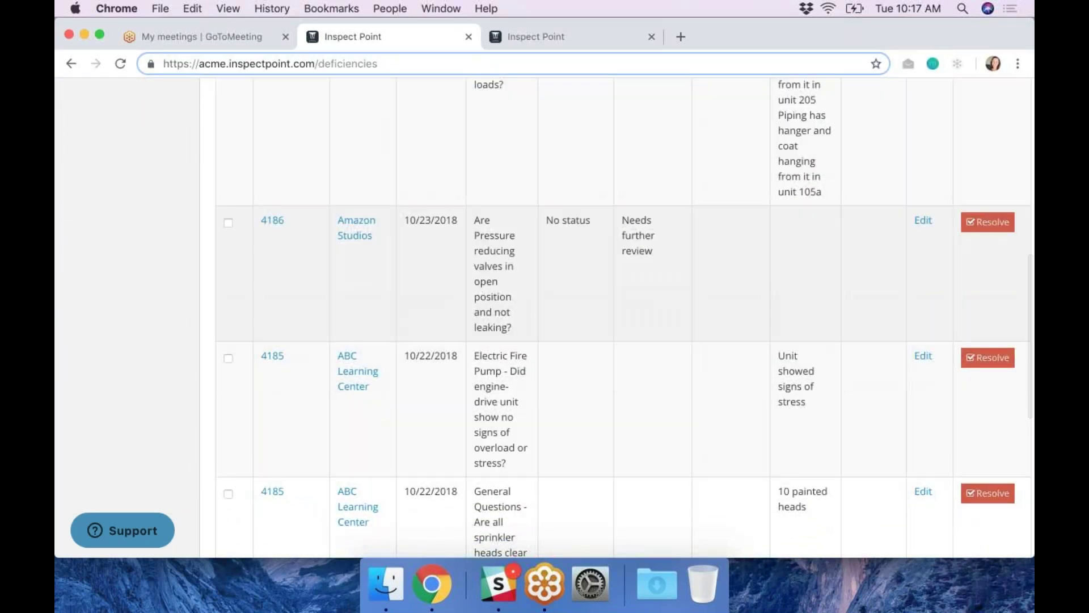
pyautogui.scroll(2, 556, 308)
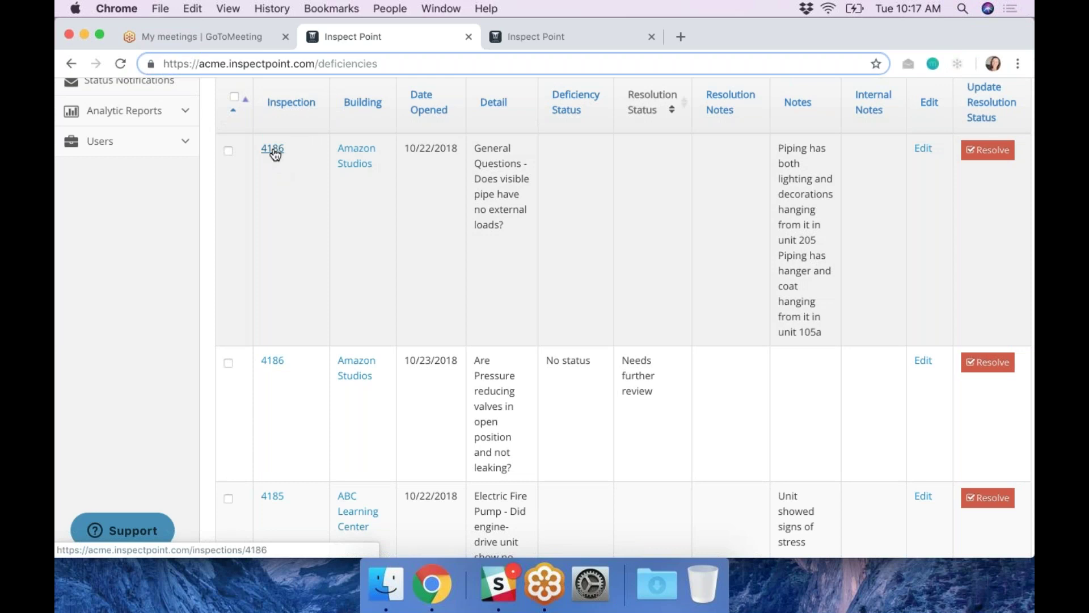
# Step: From the Amazon Studios inspection's answers, open the detail of the question "Are the FDC caps and plugs in place?"
pyautogui.click(274, 149)
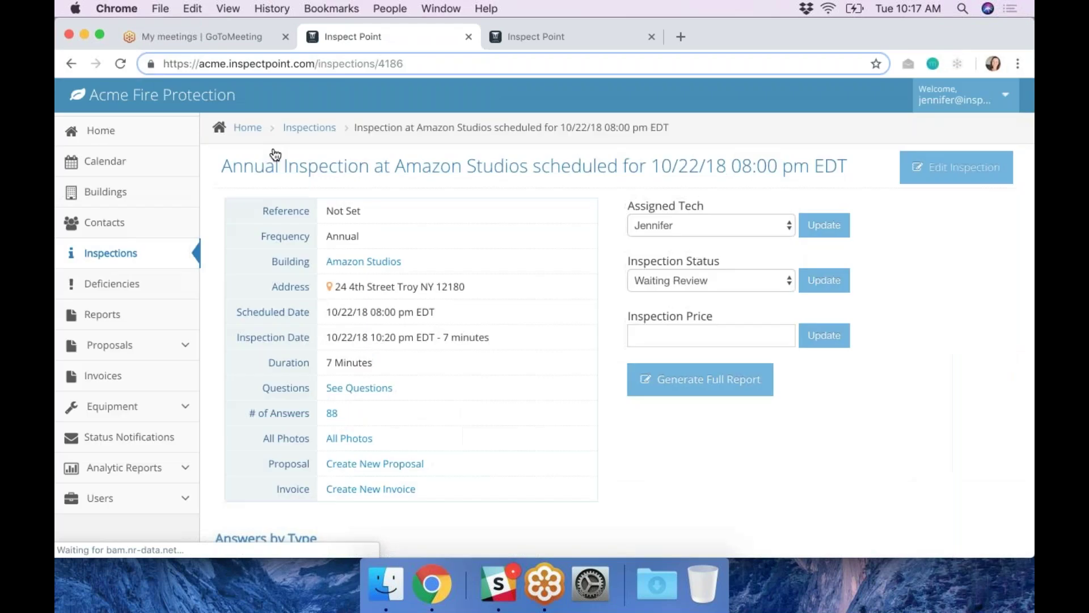
pyautogui.scroll(-3, 340, 329)
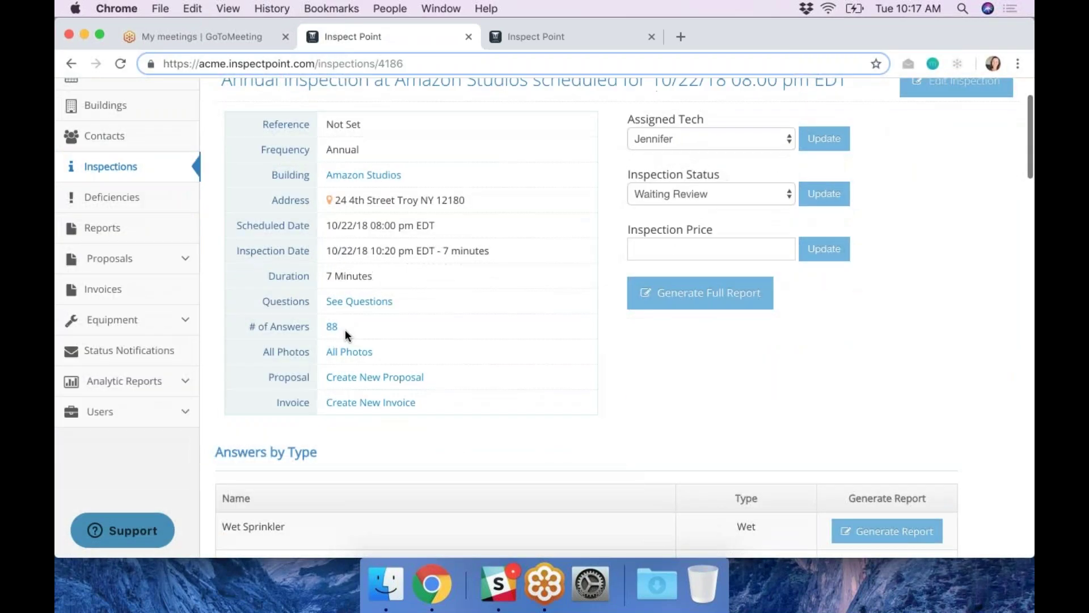
pyautogui.click(333, 331)
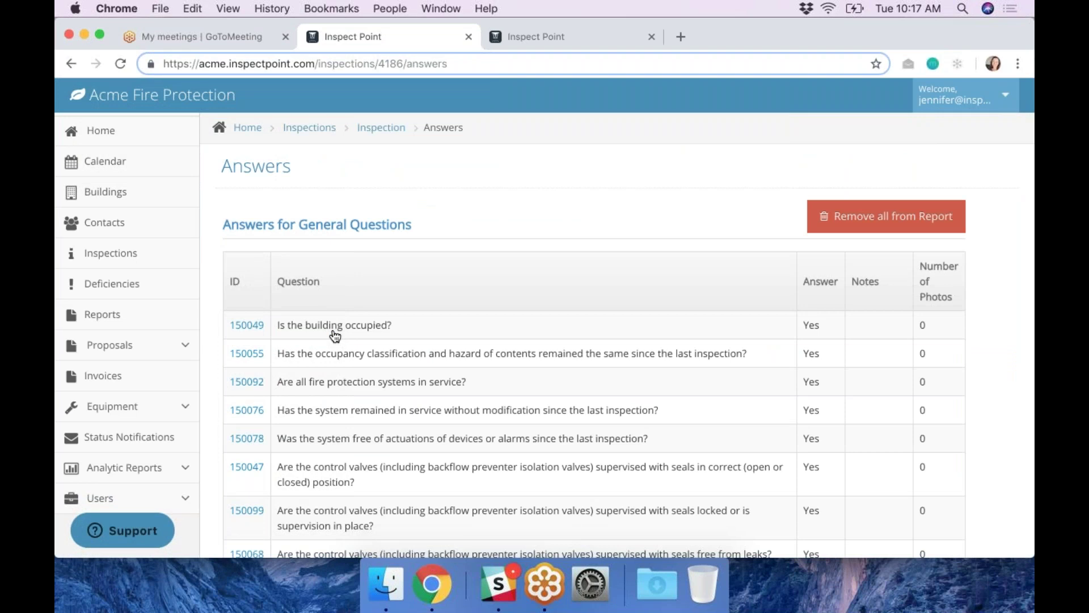
pyautogui.scroll(-10, 335, 336)
pyautogui.scroll(-12, 335, 336)
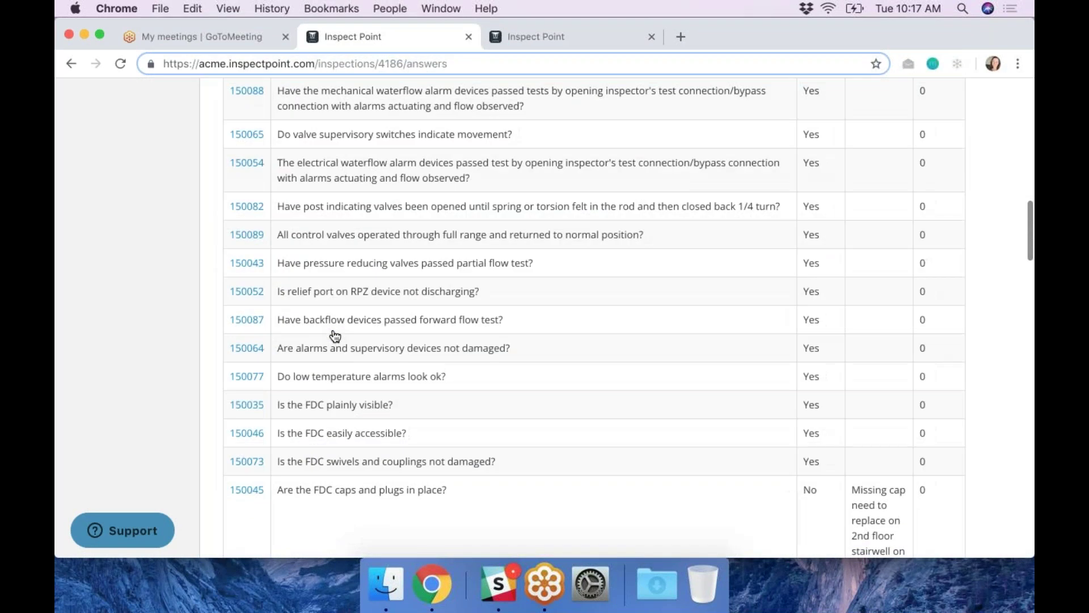
pyautogui.scroll(-5, 335, 336)
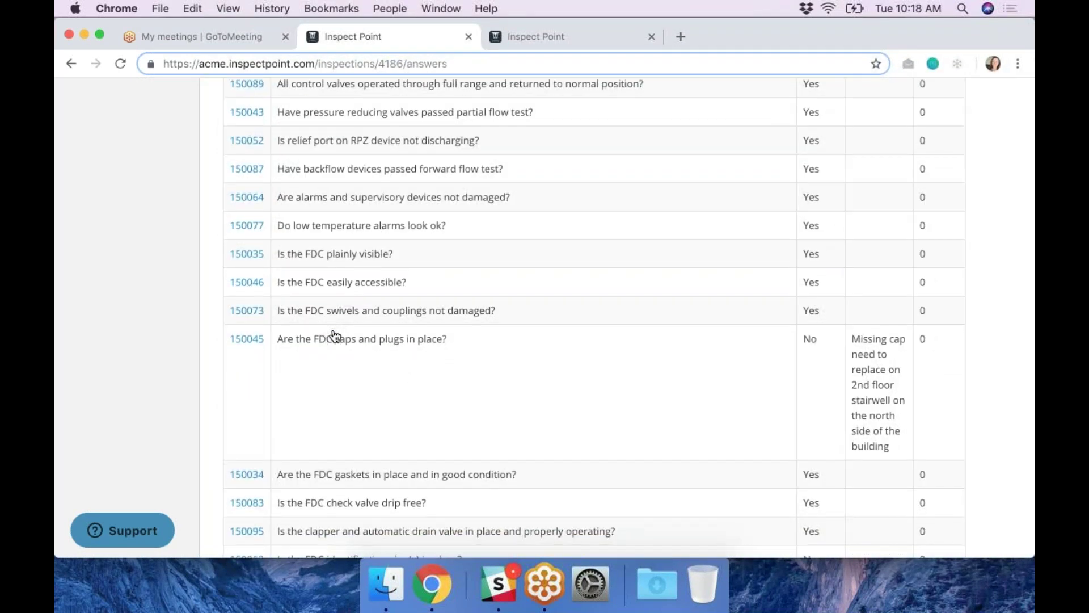
pyautogui.scroll(-1, 334, 335)
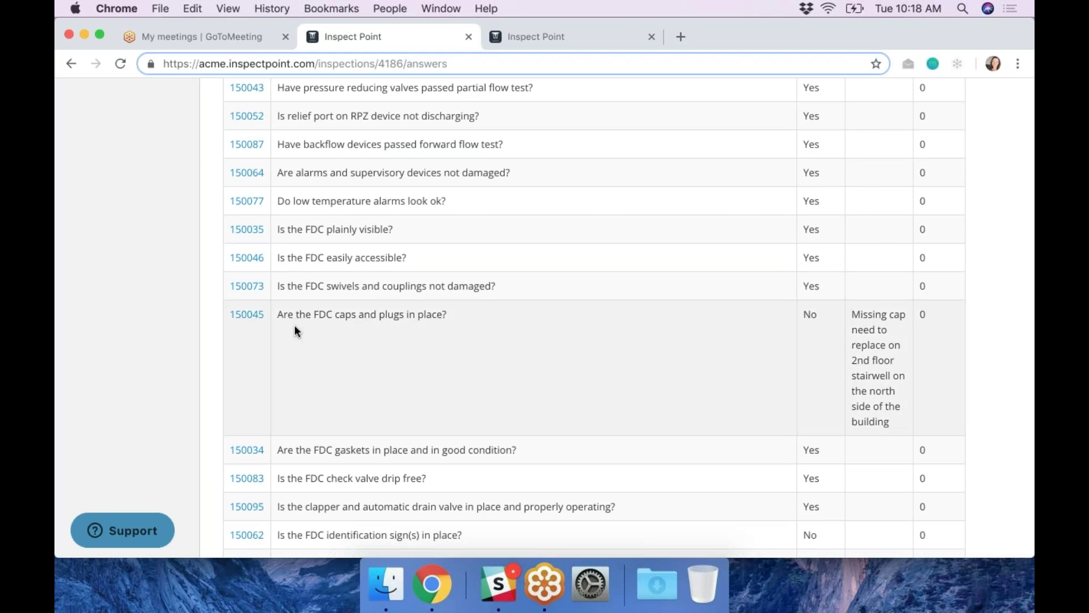
pyautogui.click(248, 315)
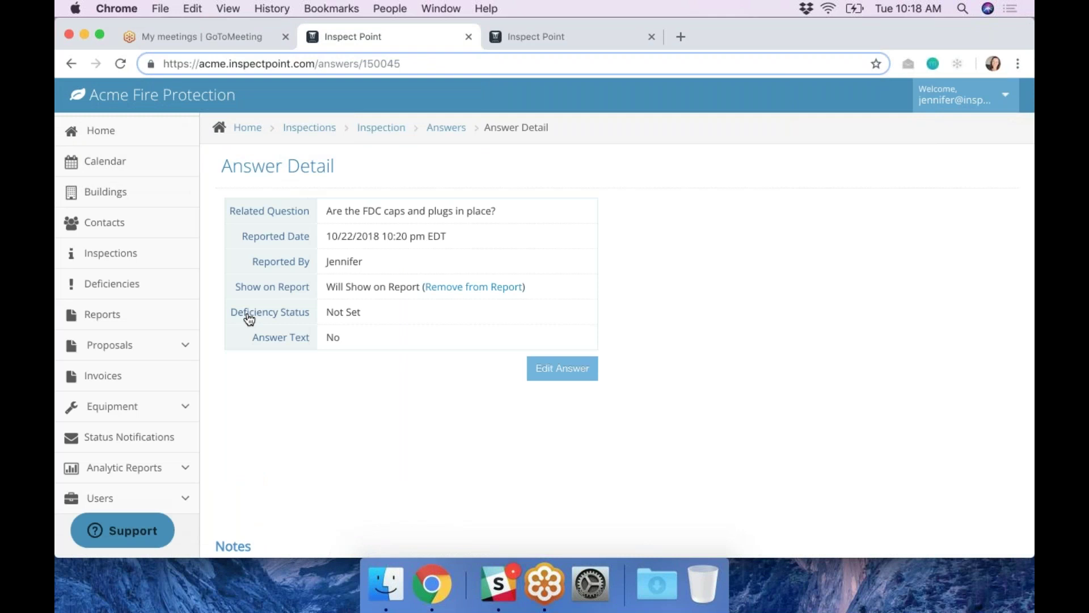
# Step: Change the FDC caps and plugs answer to Yes, accept deletion of its linked deficiencies, and check its Deficiencies table
pyautogui.click(550, 370)
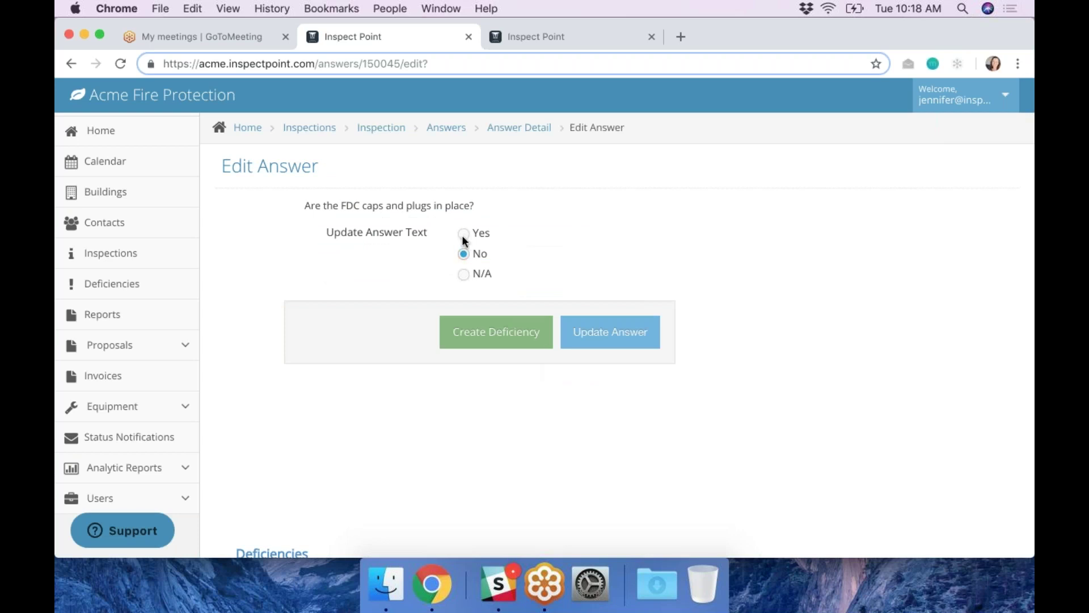
pyautogui.click(483, 238)
pyautogui.click(635, 341)
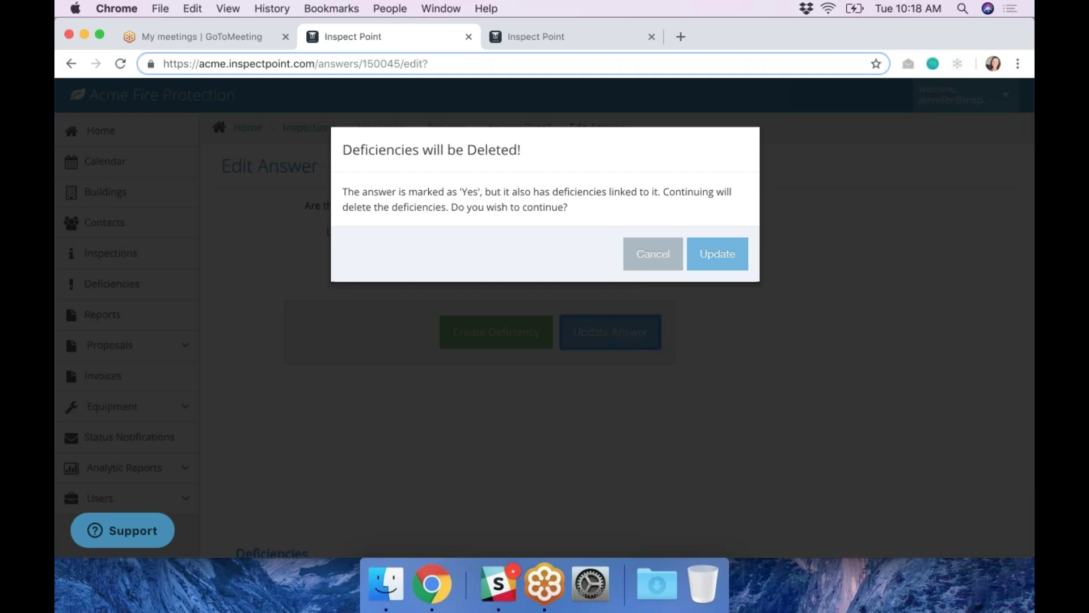
pyautogui.click(713, 258)
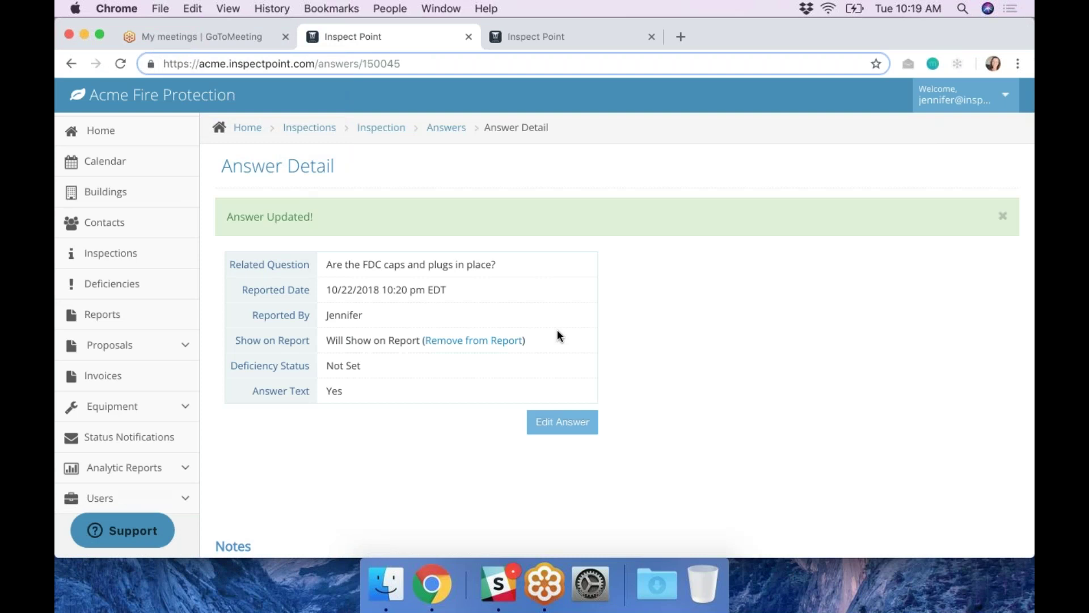
pyautogui.scroll(-15, 557, 335)
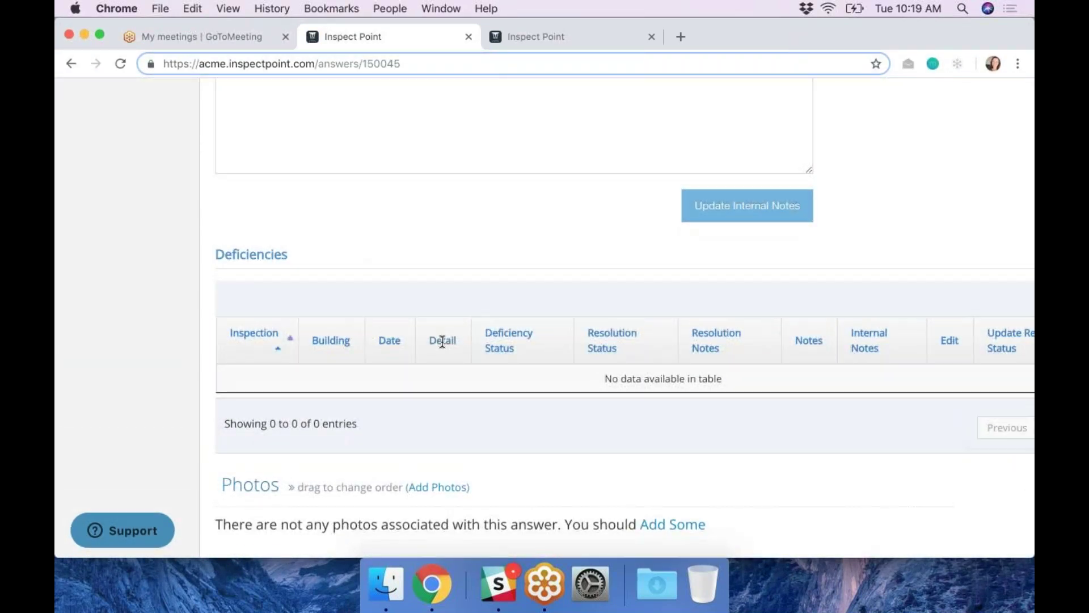
pyautogui.scroll(4, 443, 341)
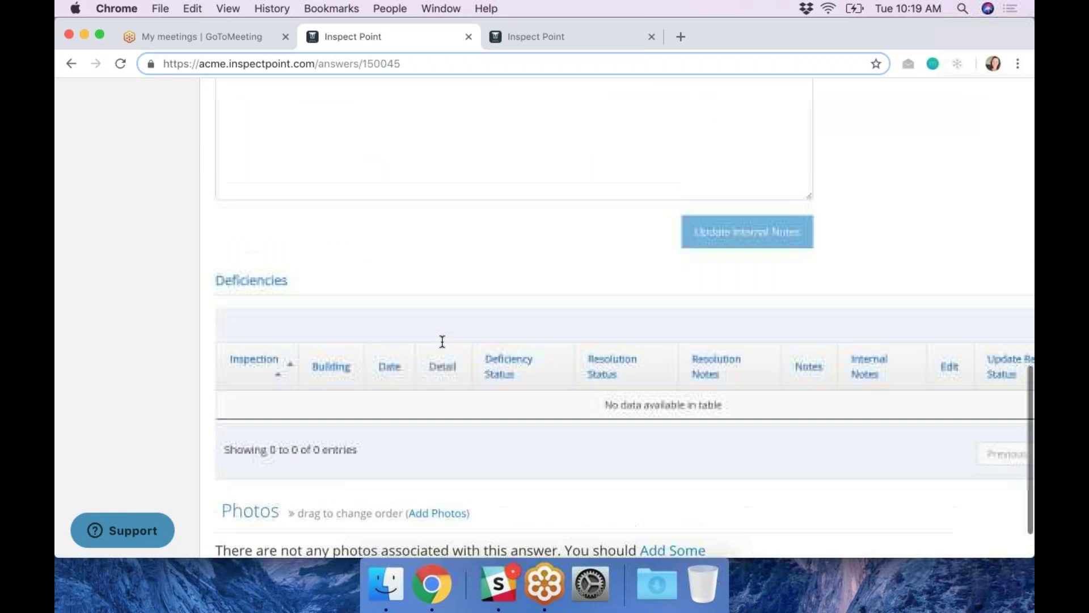
pyautogui.scroll(12, 443, 341)
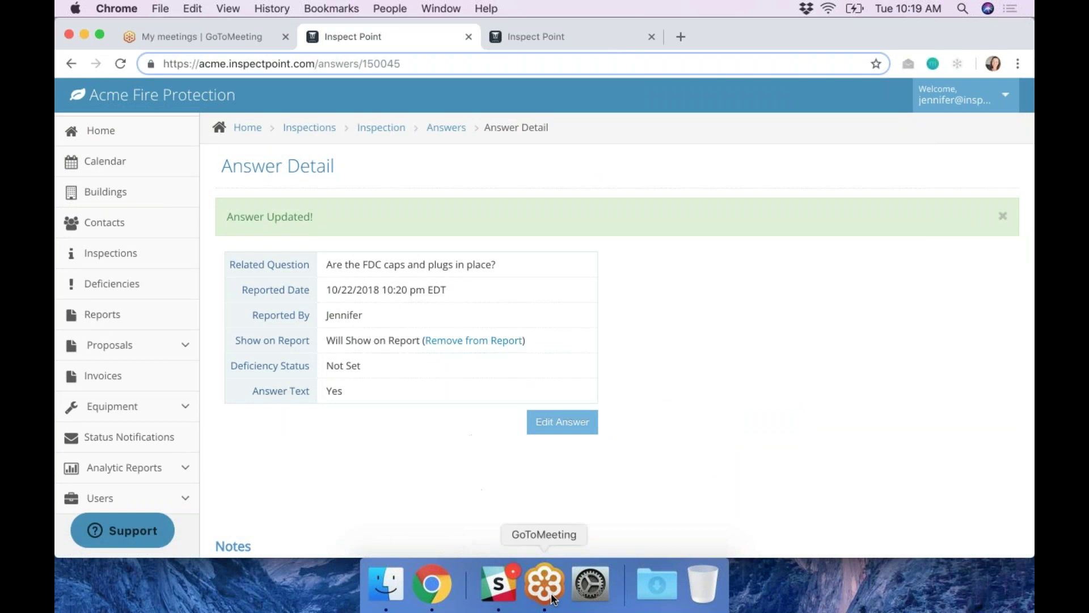
# Step: Change the FDC caps and plugs answer back to No, save it, and reopen the answer for editing
pyautogui.click(561, 430)
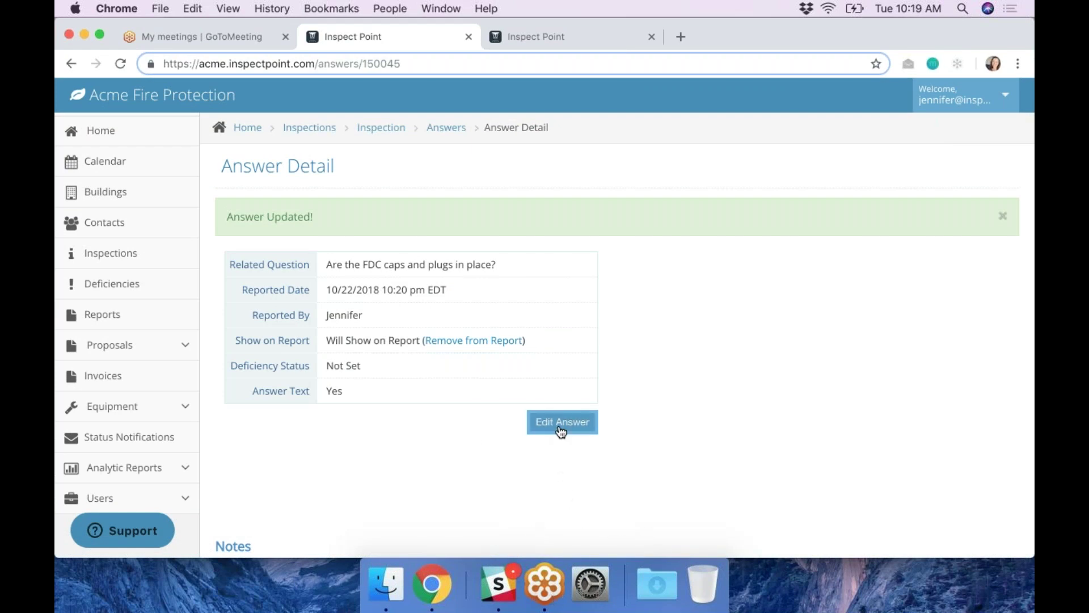
pyautogui.click(560, 430)
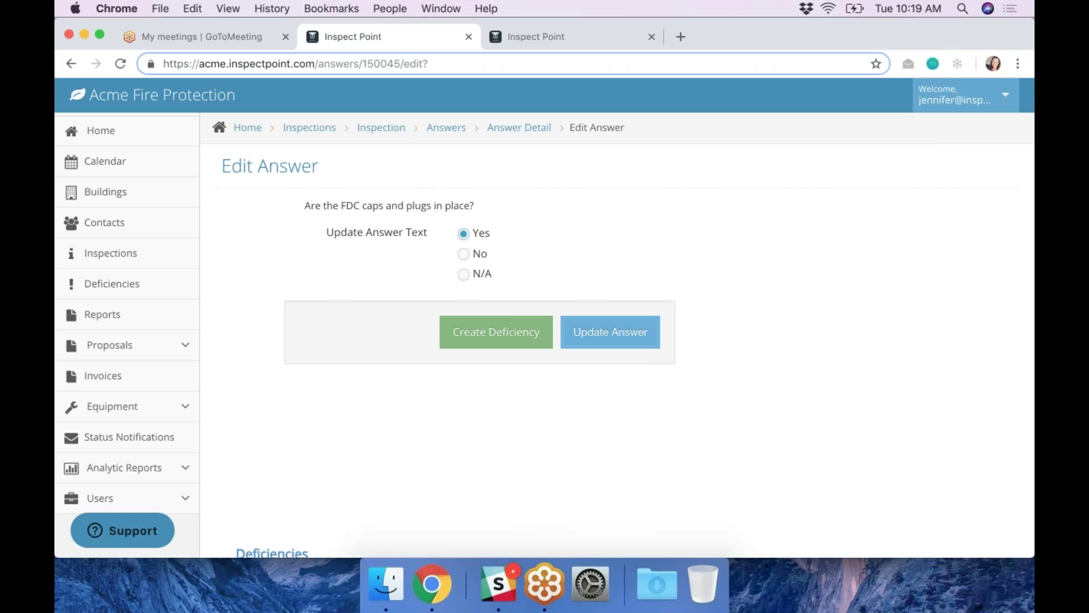
pyautogui.click(464, 255)
pyautogui.click(612, 335)
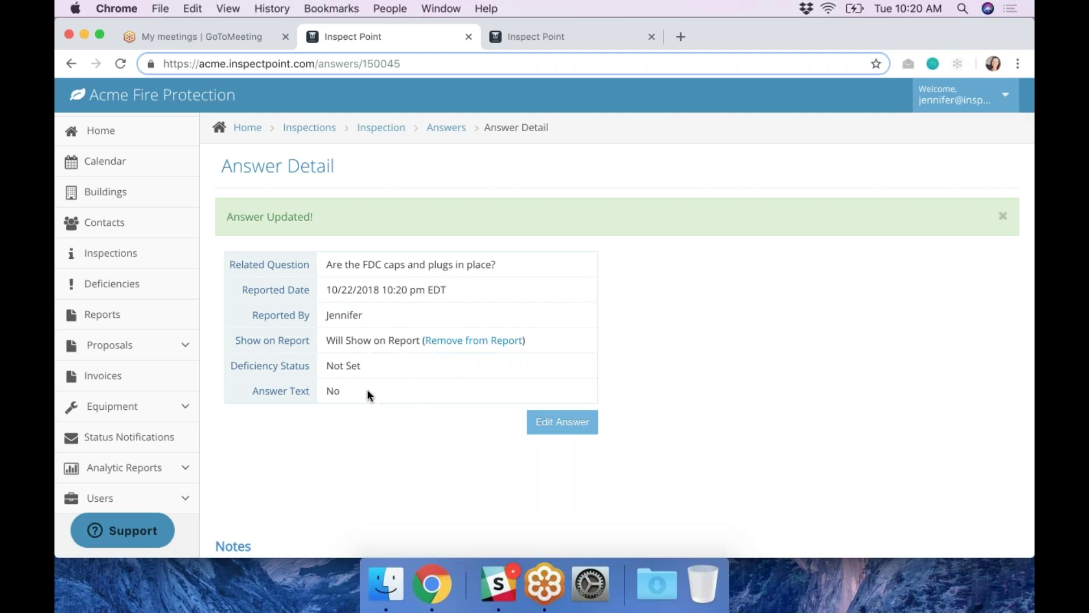
pyautogui.click(588, 429)
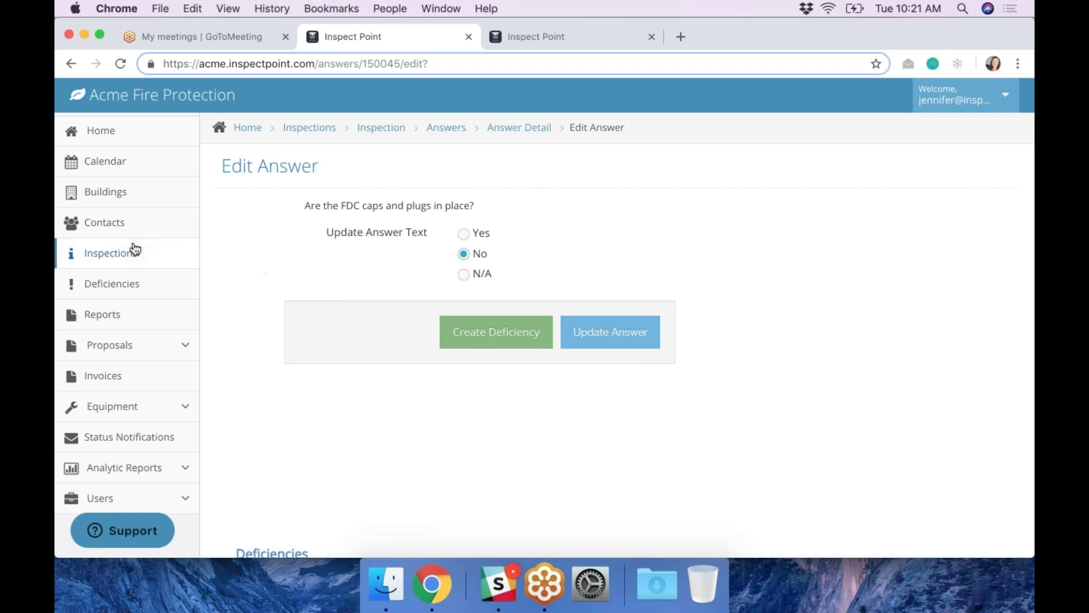
# Step: Open the reported deficiencies list and filter it by the System & Assets type with a start date of 10/21/2018
pyautogui.click(139, 286)
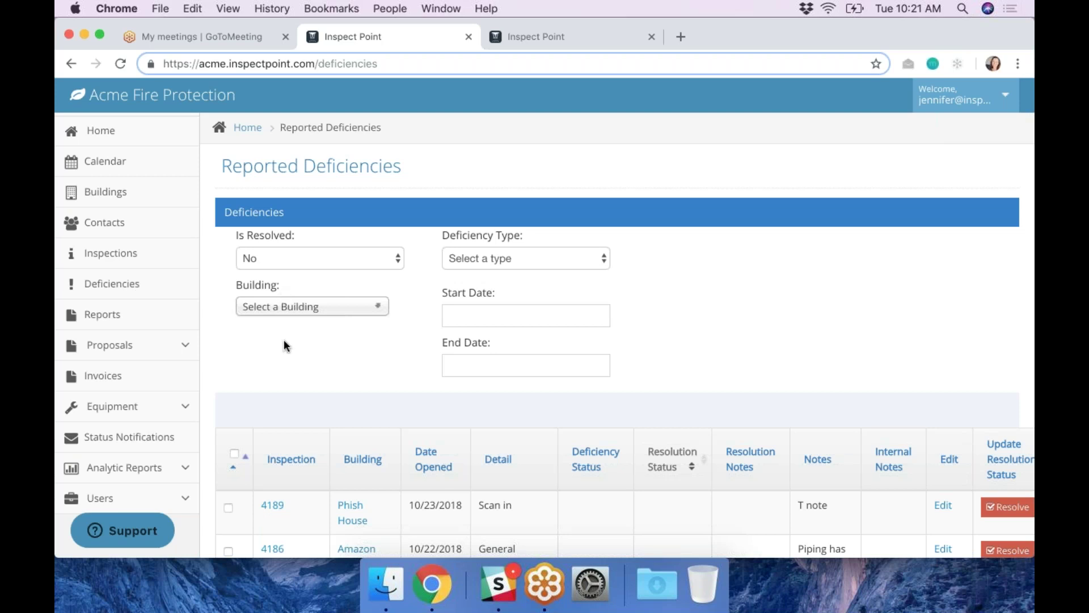
pyautogui.click(549, 261)
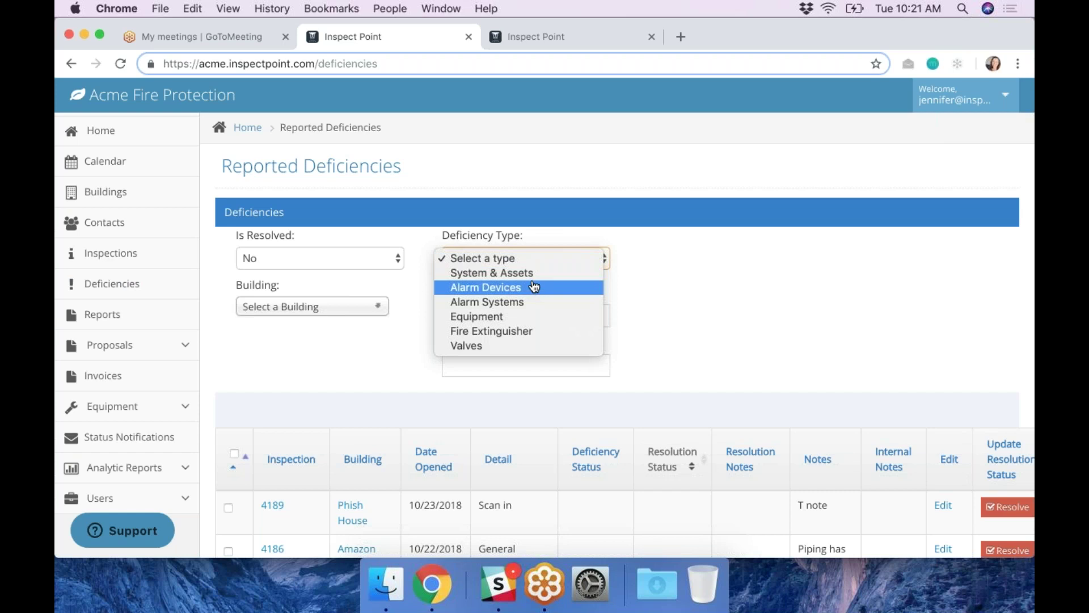
pyautogui.press('Escape')
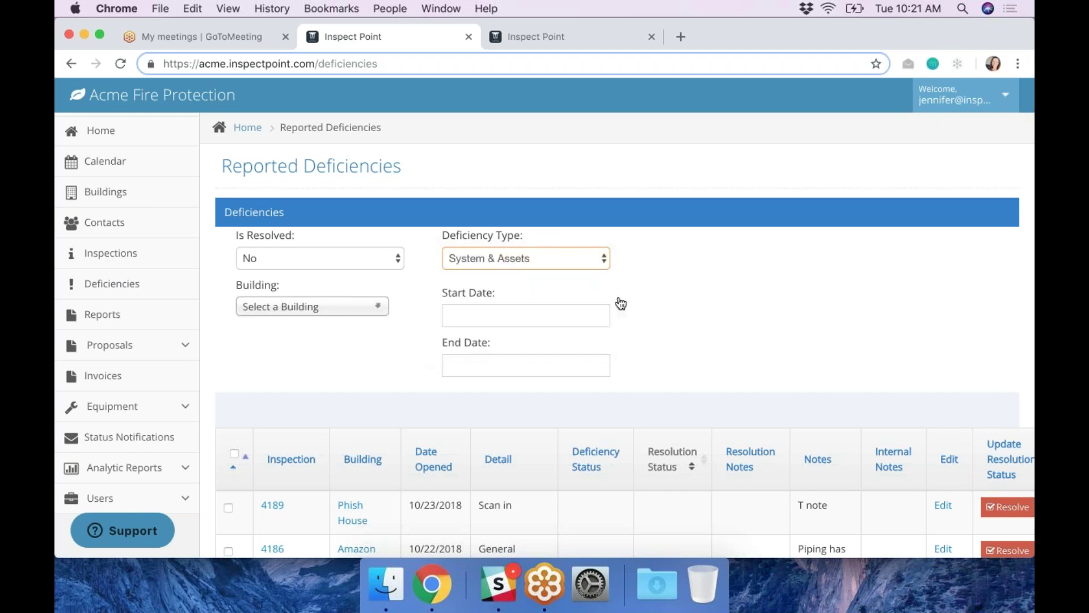
pyautogui.scroll(-2, 619, 303)
pyautogui.click(513, 245)
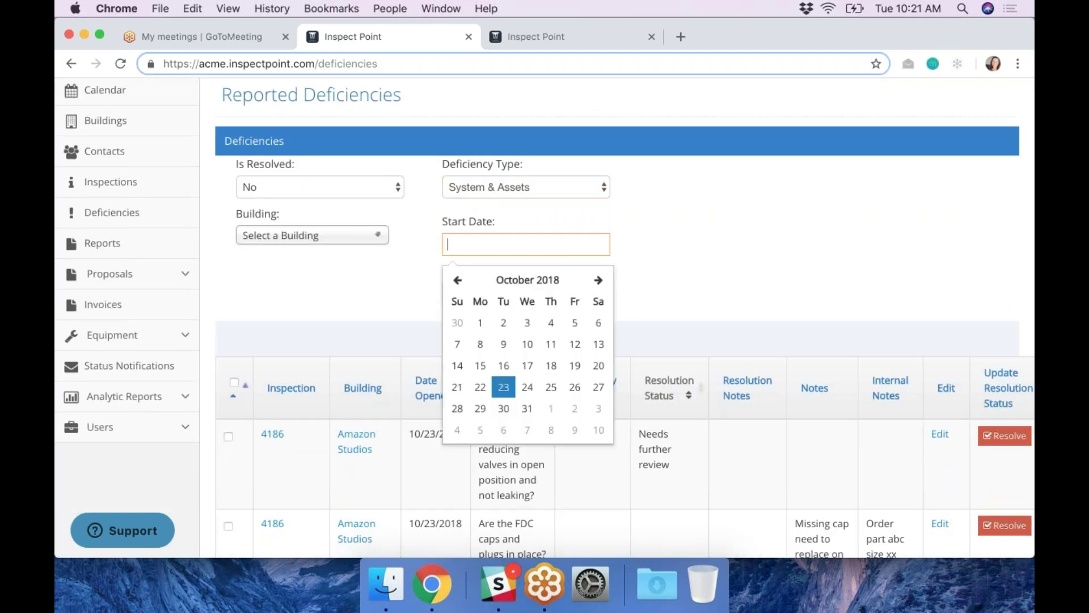
pyautogui.click(456, 387)
pyautogui.click(691, 263)
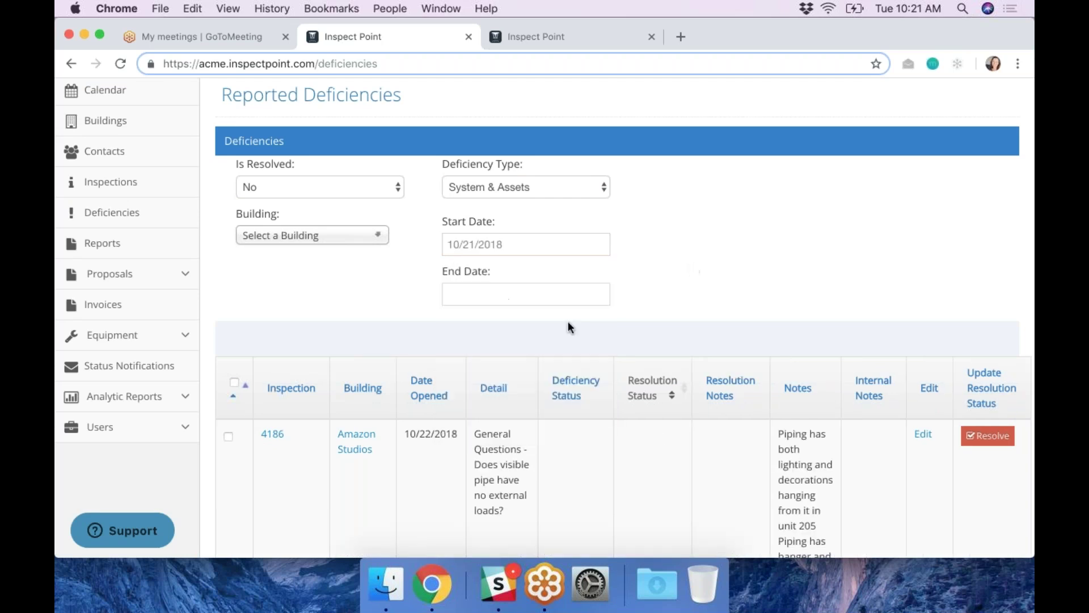
# Step: Open the inspection linked to the 10/22/2018 Amazon Studios deficiency about external pipe loads and generate its full report
pyautogui.scroll(-5, 343, 455)
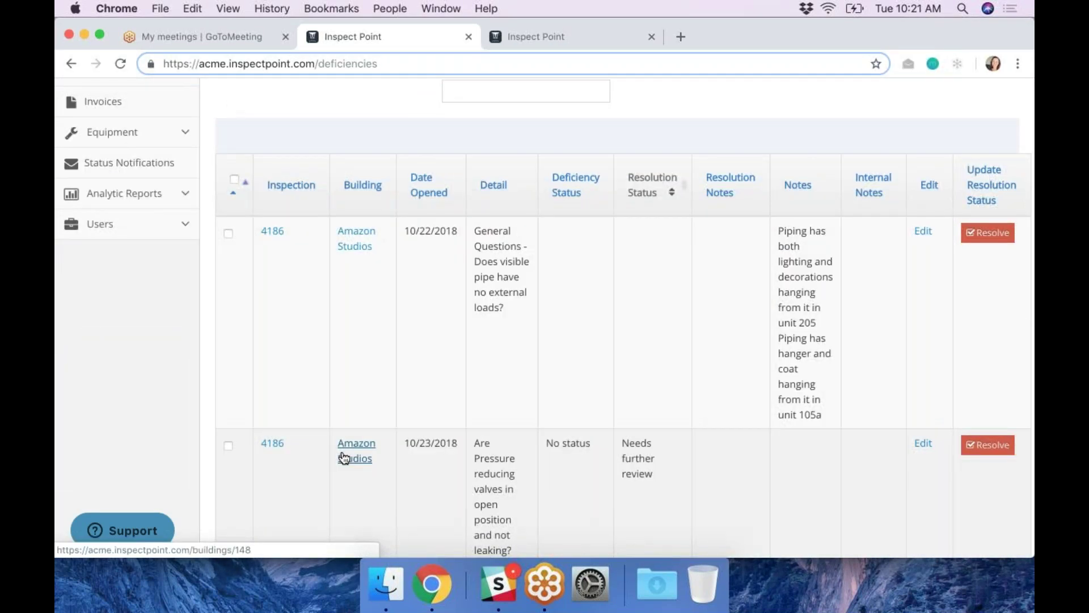
pyautogui.scroll(-3, 643, 431)
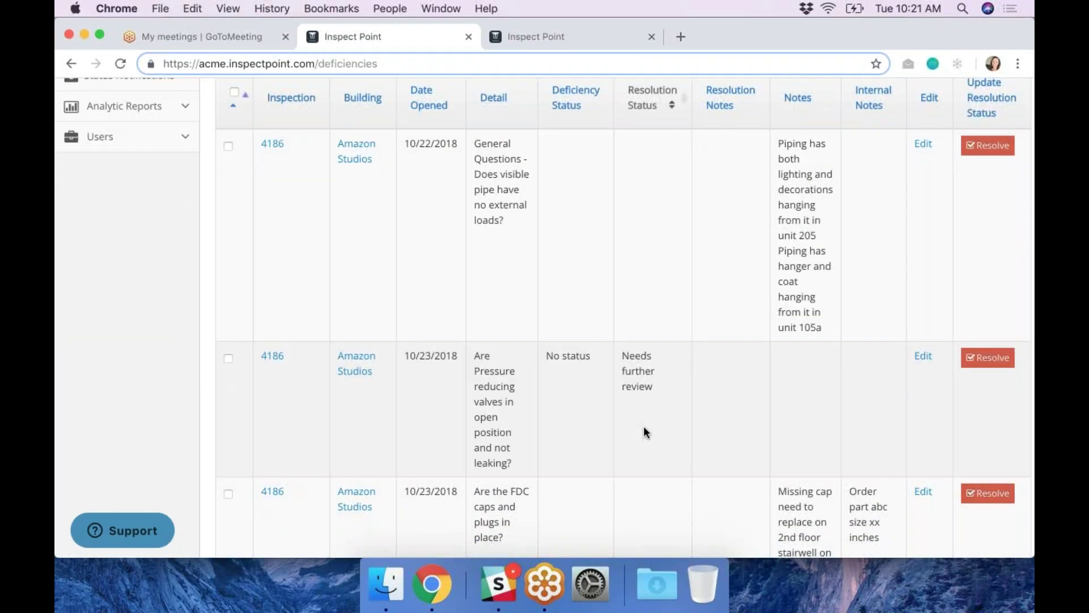
pyautogui.scroll(-1, 825, 262)
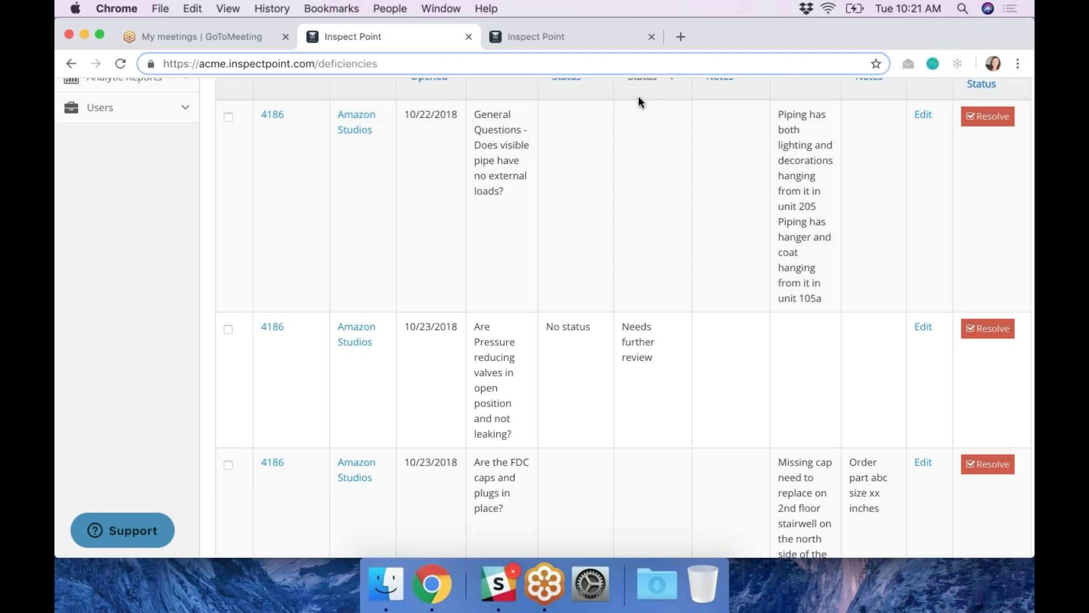
pyautogui.click(272, 115)
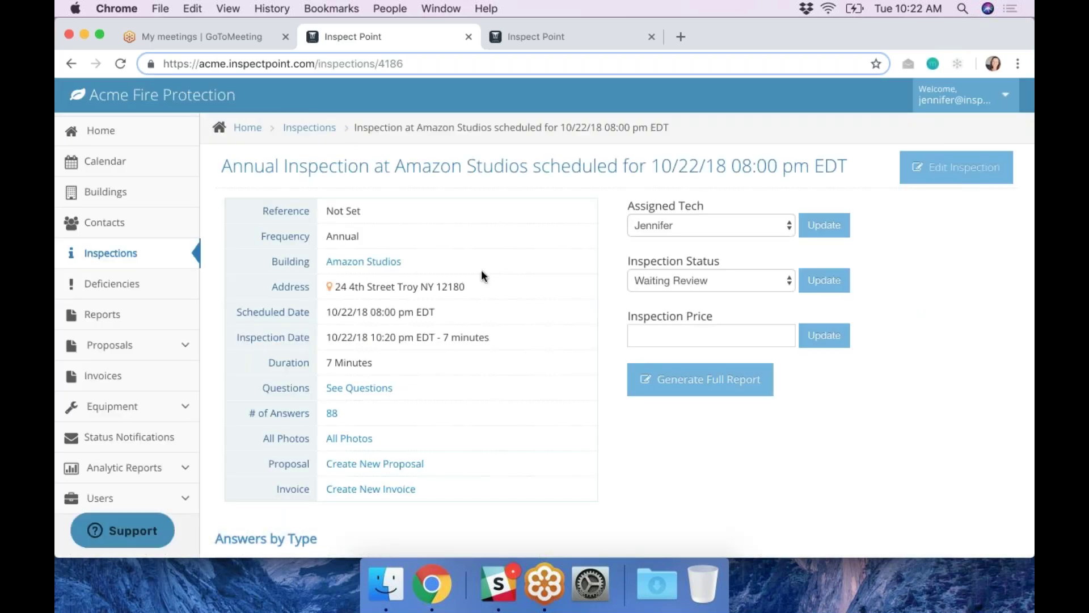
pyautogui.click(686, 380)
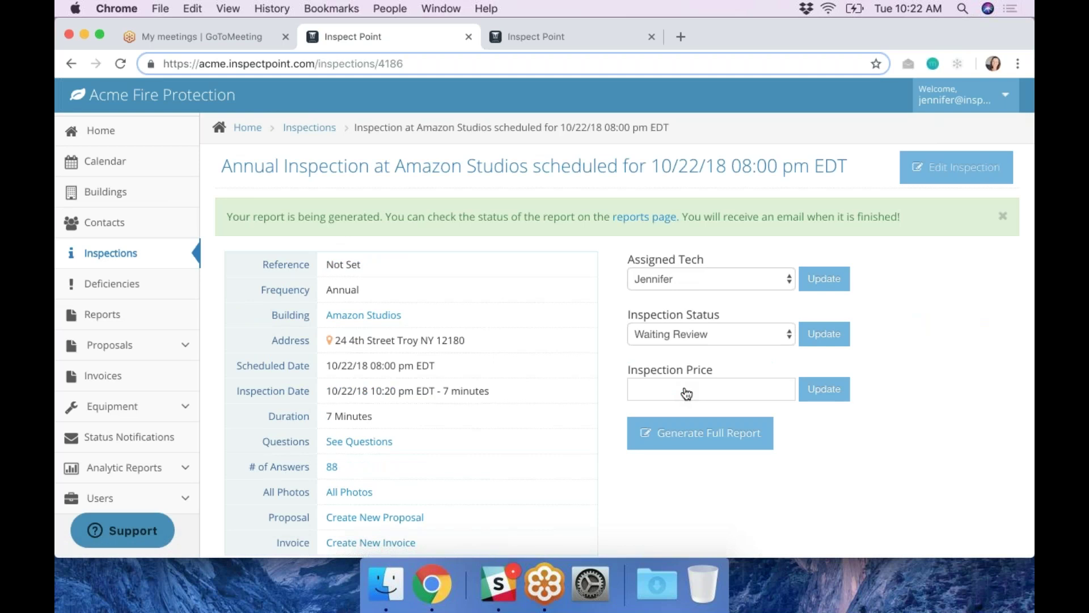
# Step: Open the reports list, refresh it until the newest Amazon Studios report is ready, and download that report
pyautogui.click(135, 315)
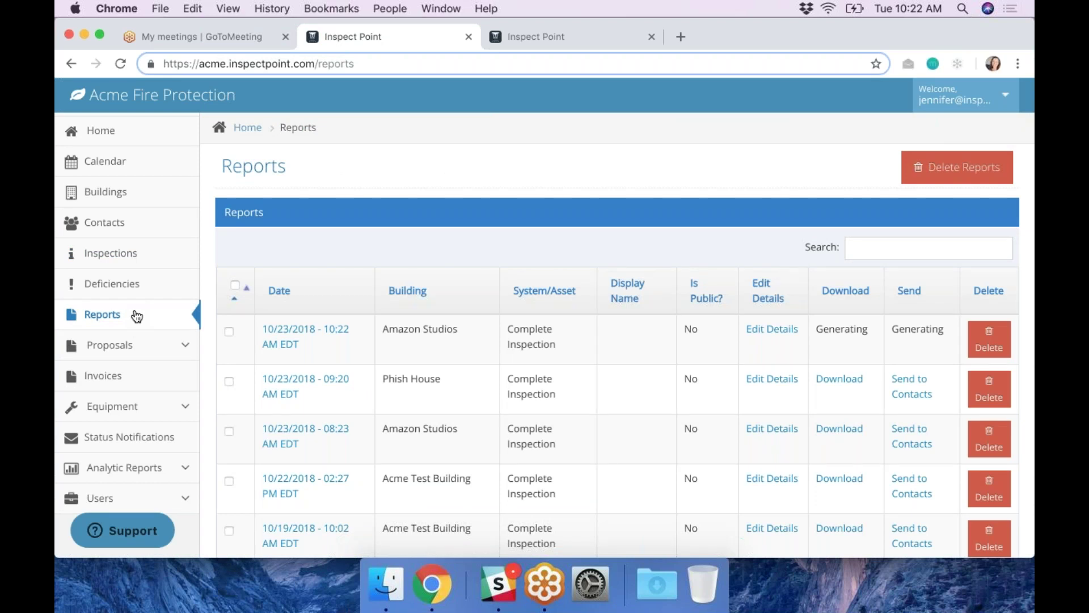
pyautogui.click(120, 64)
pyautogui.click(120, 64)
pyautogui.click(121, 66)
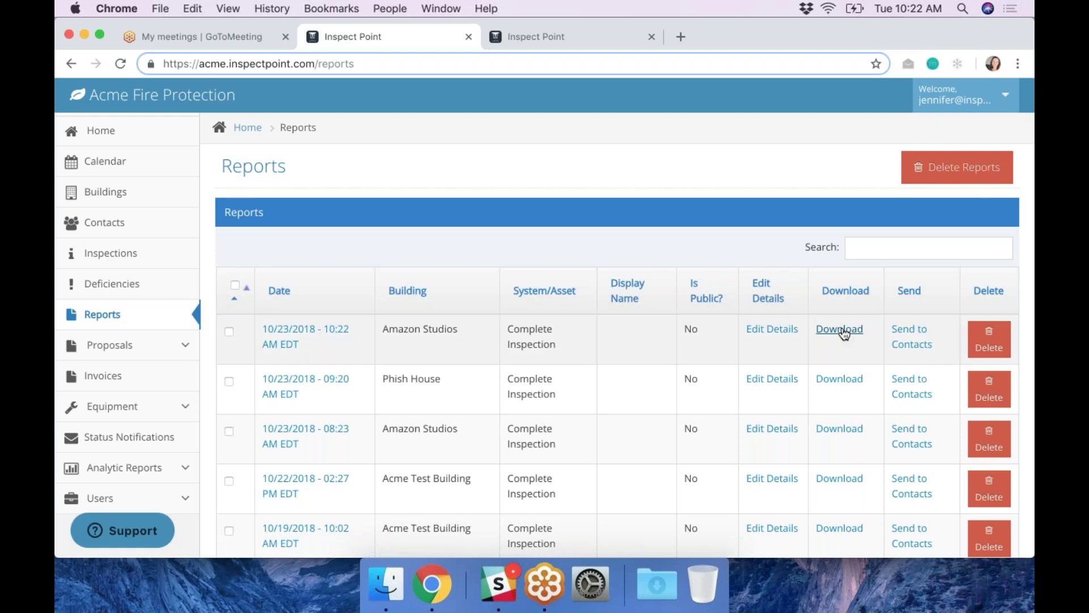
pyautogui.click(842, 330)
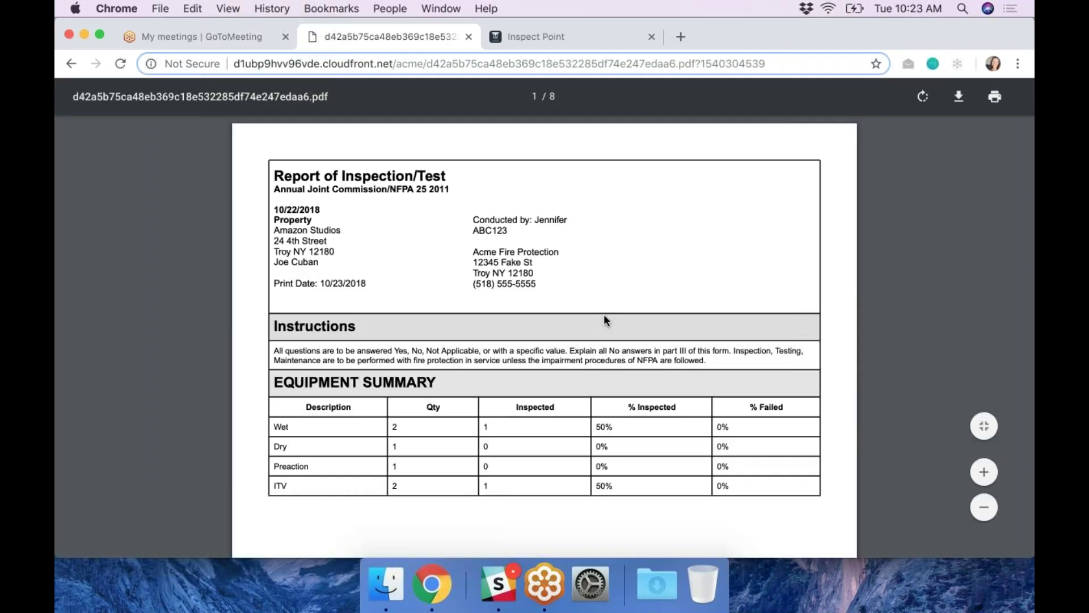
# Step: Examine the report's Deficiencies - General Questions section for resolution dates, resolution statuses and notes, including the FDC identification sign item
pyautogui.scroll(-10, 604, 316)
pyautogui.scroll(-20, 603, 315)
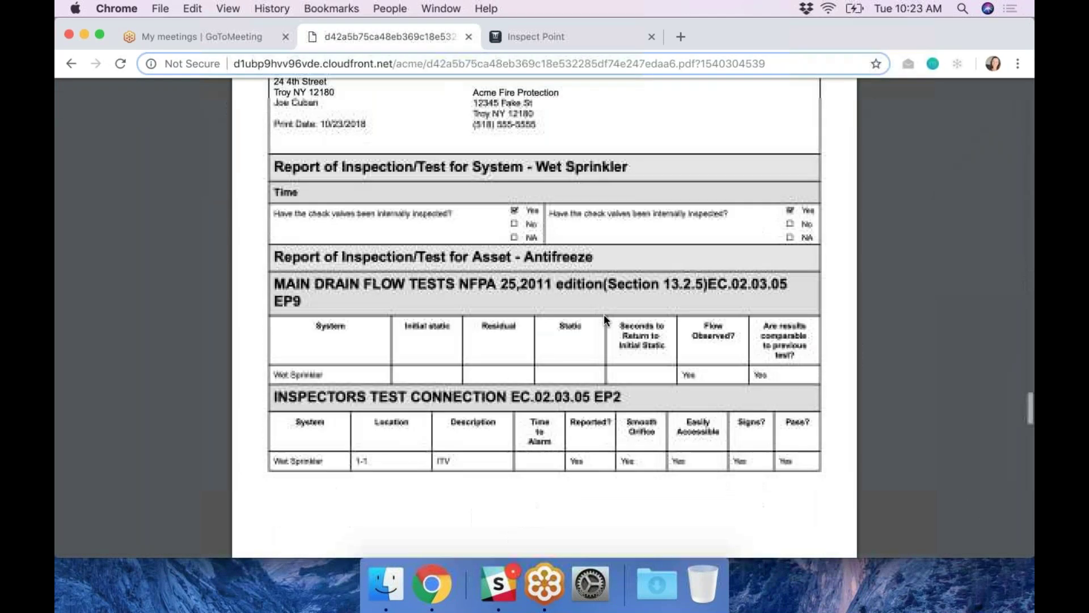
pyautogui.scroll(-8, 604, 319)
pyautogui.scroll(3, 604, 319)
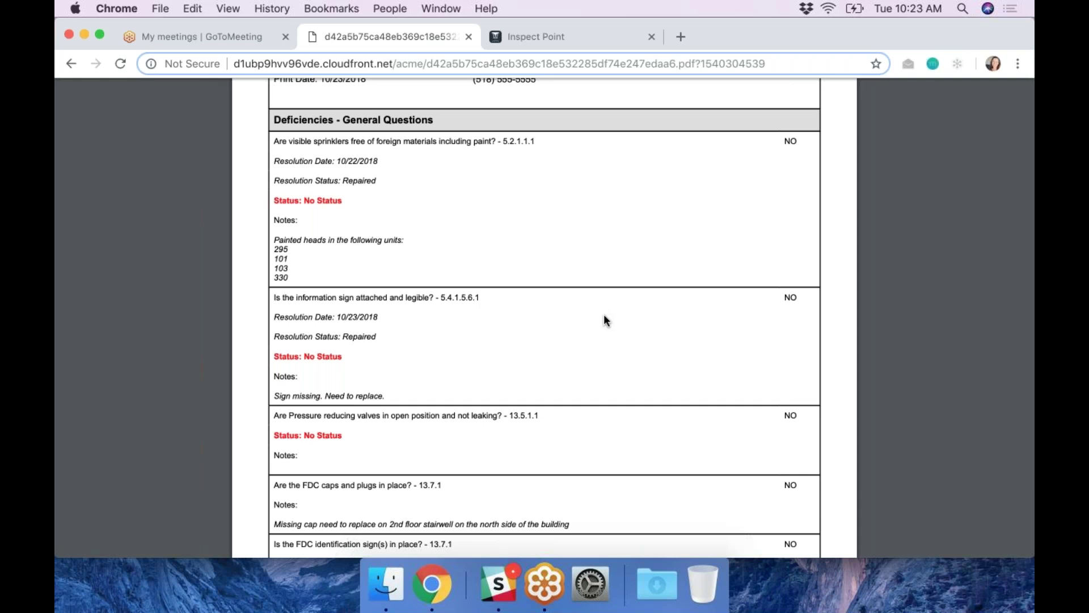
pyautogui.scroll(5, 604, 319)
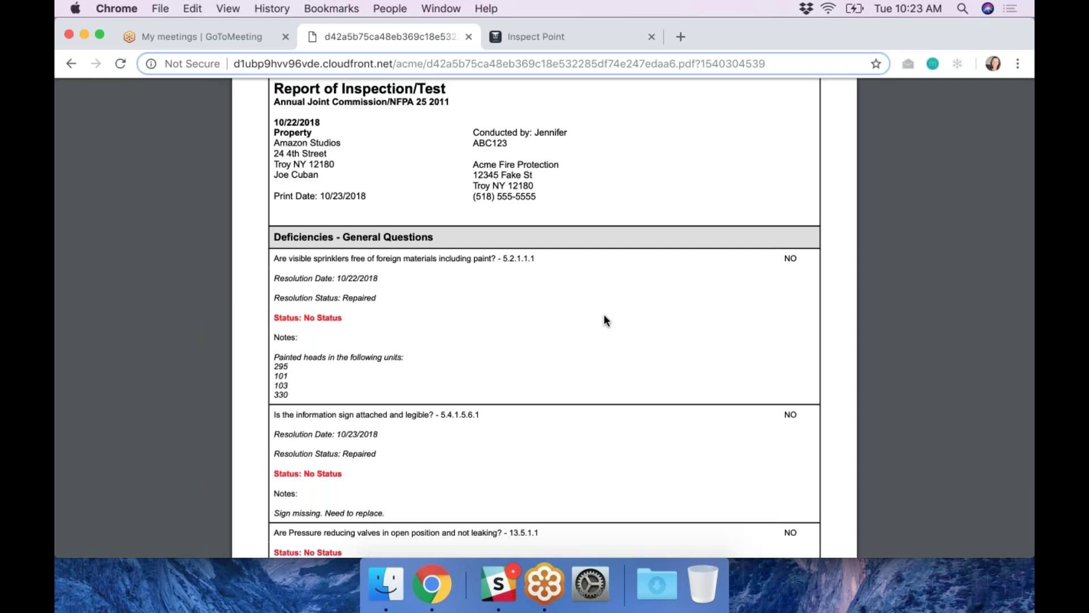
pyautogui.scroll(-5, 604, 315)
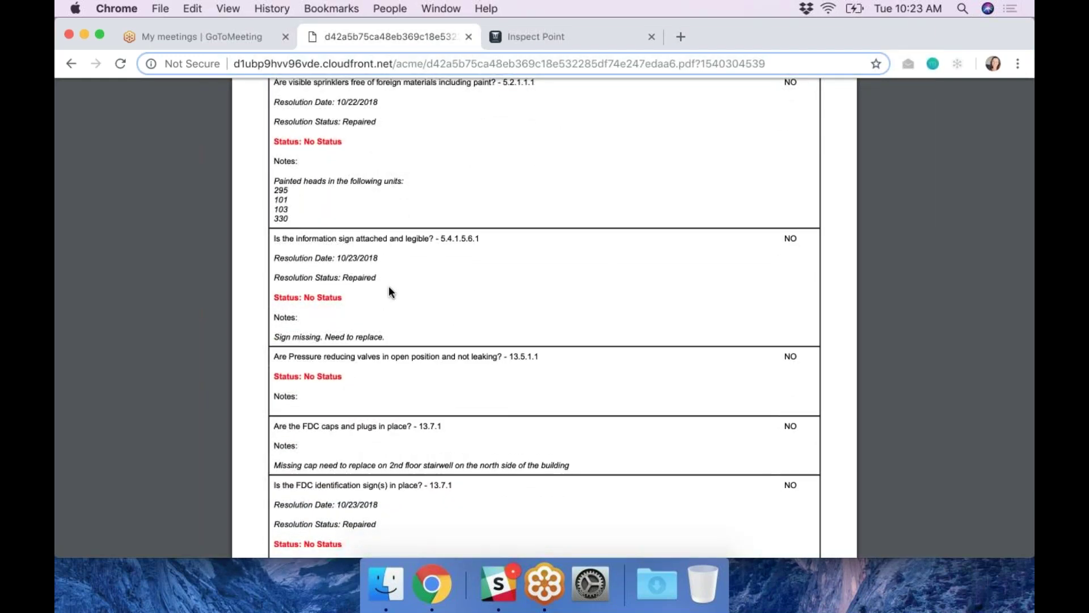
pyautogui.scroll(-10, 389, 287)
pyautogui.scroll(-6, 389, 292)
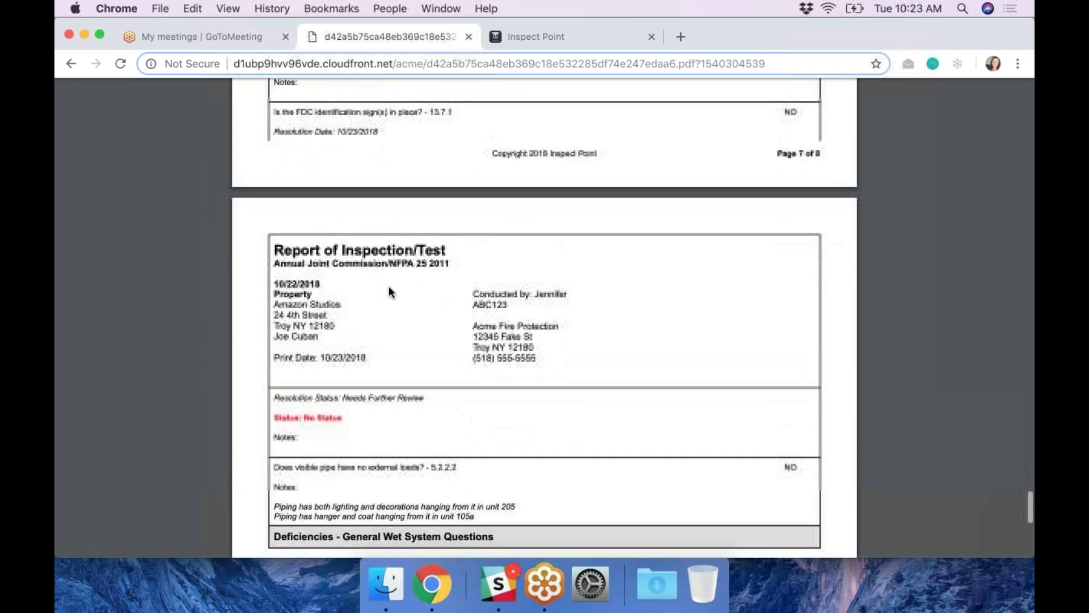
pyautogui.moveTo(431, 315); pyautogui.dragTo(345, 313)
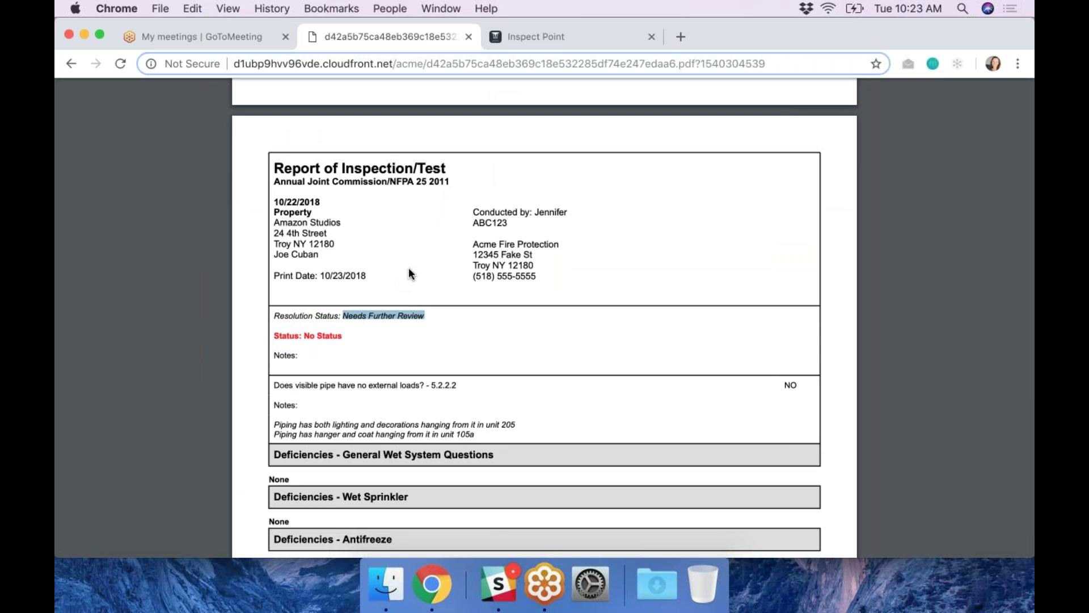
pyautogui.click(543, 35)
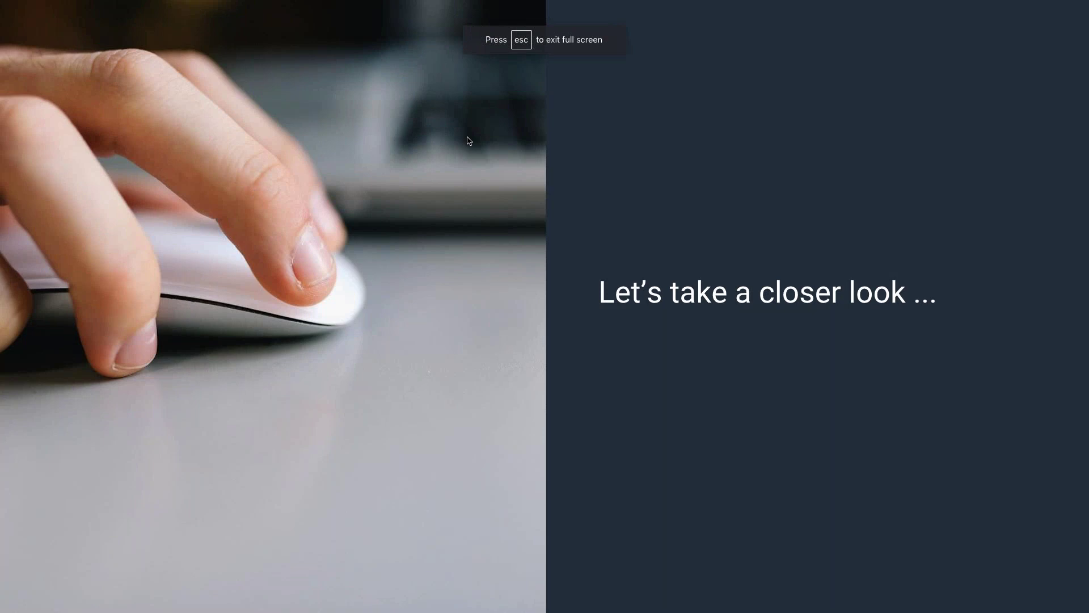
pyautogui.click(510, 207)
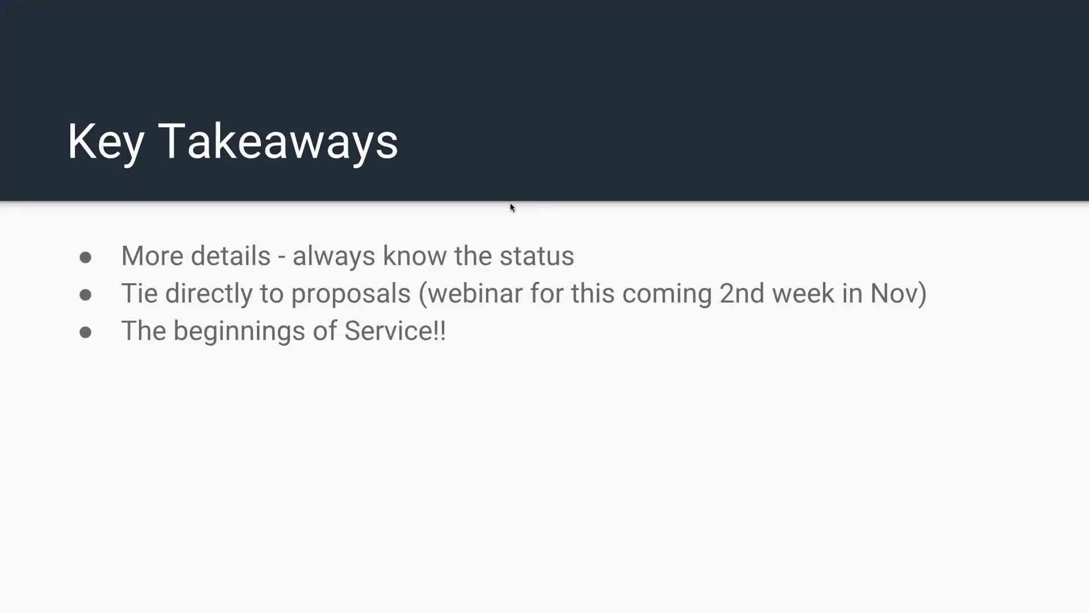